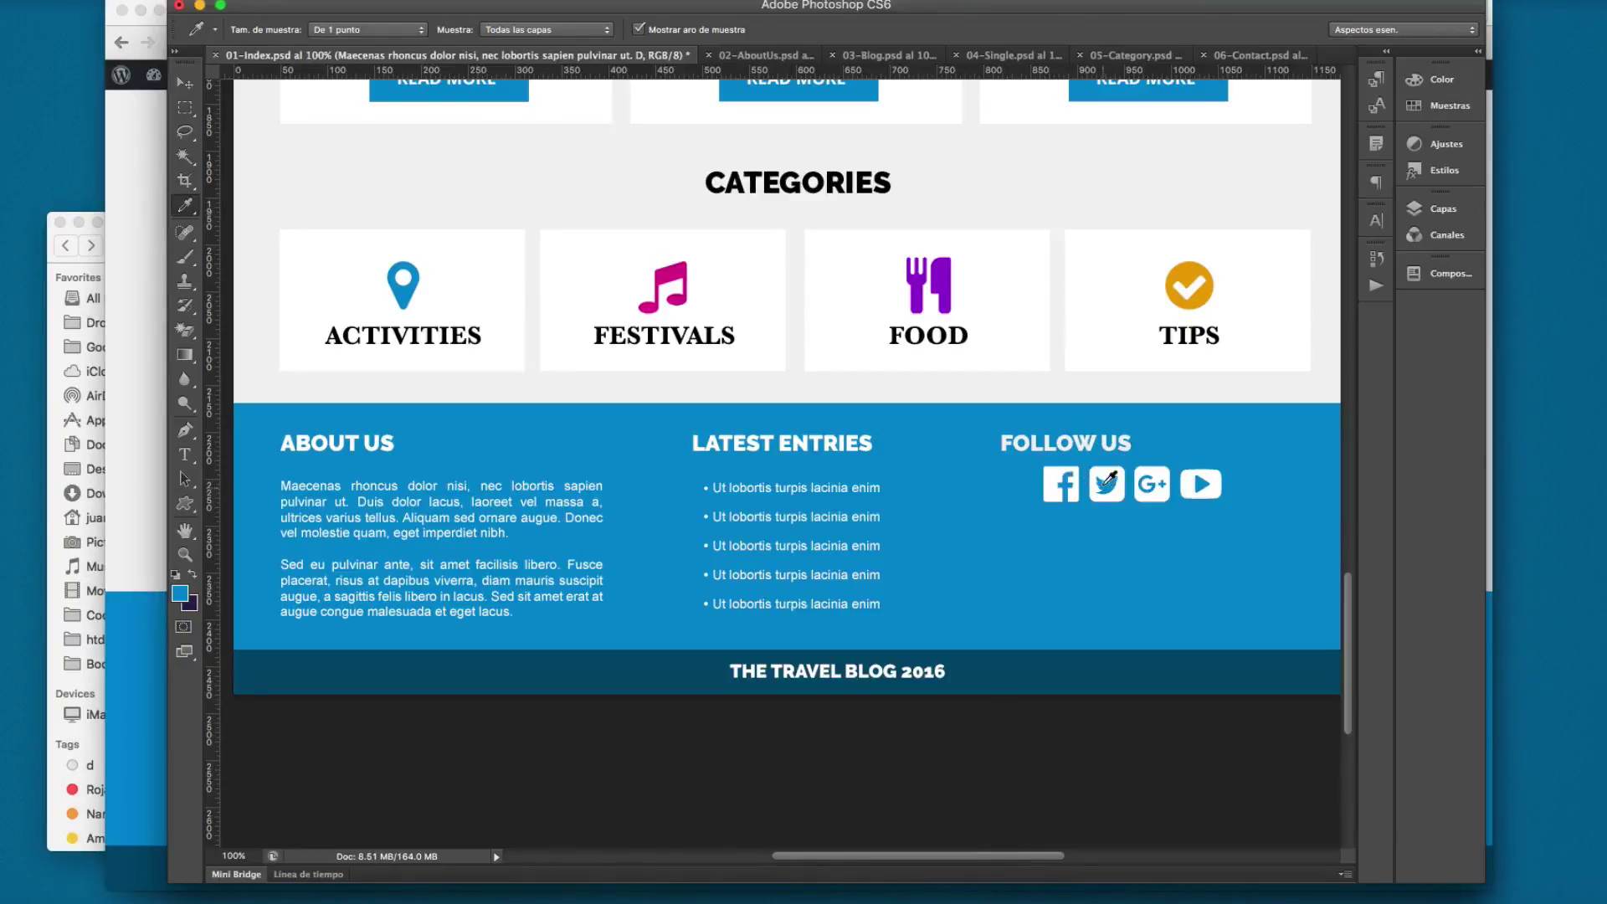
Step: Open functions.php in Atom and reload the site in the browser to check the footer
left_click(516, 892)
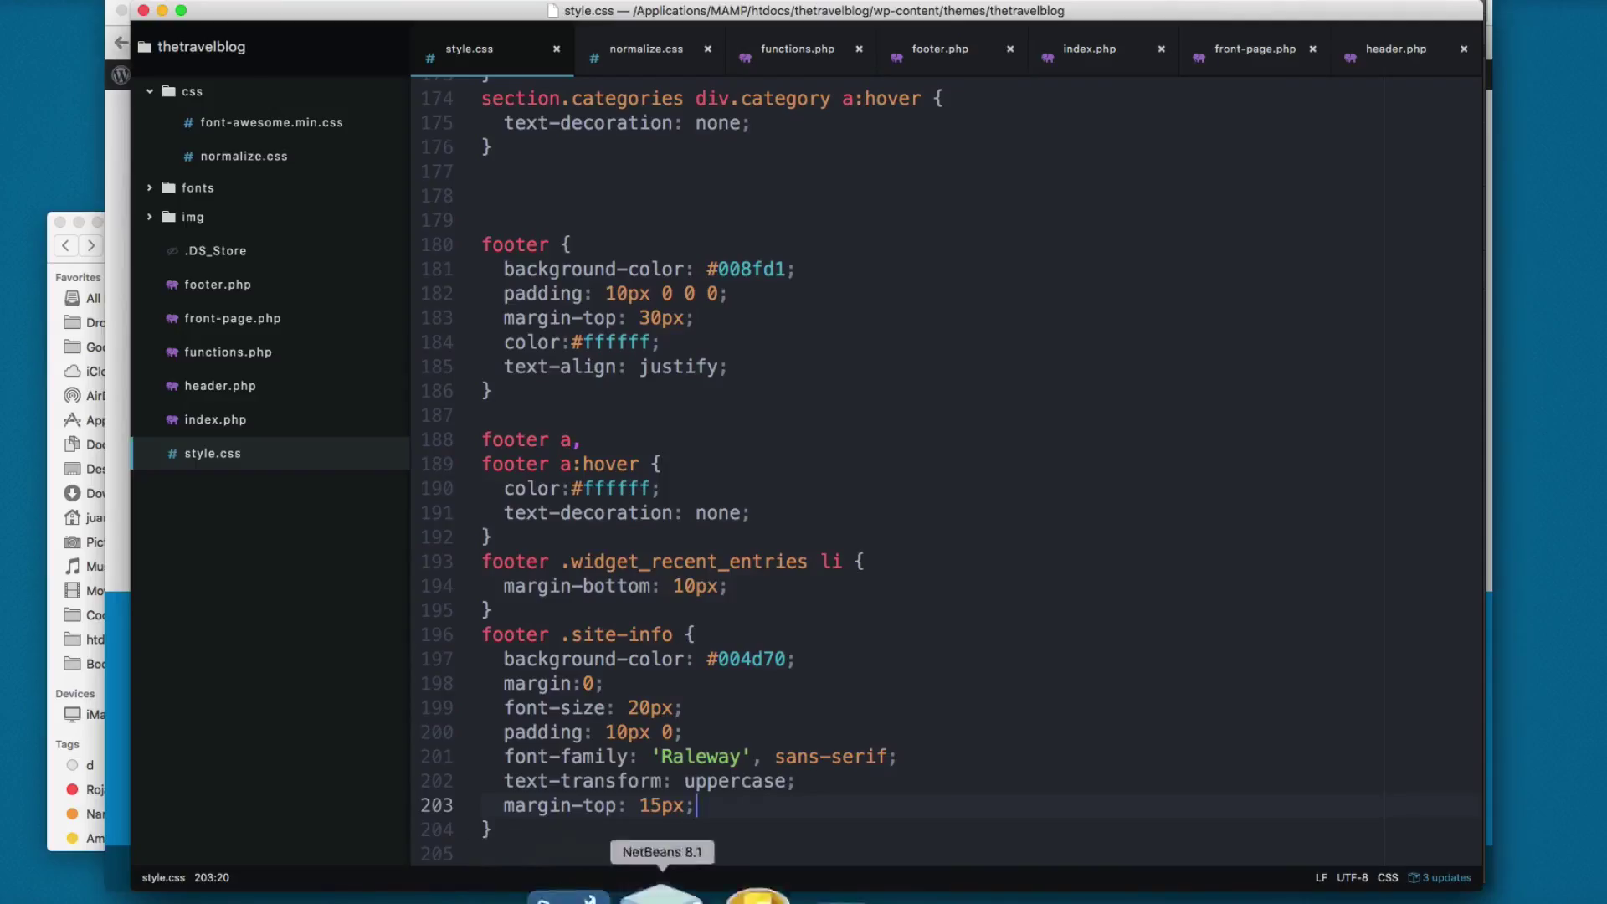
left_click(803, 52)
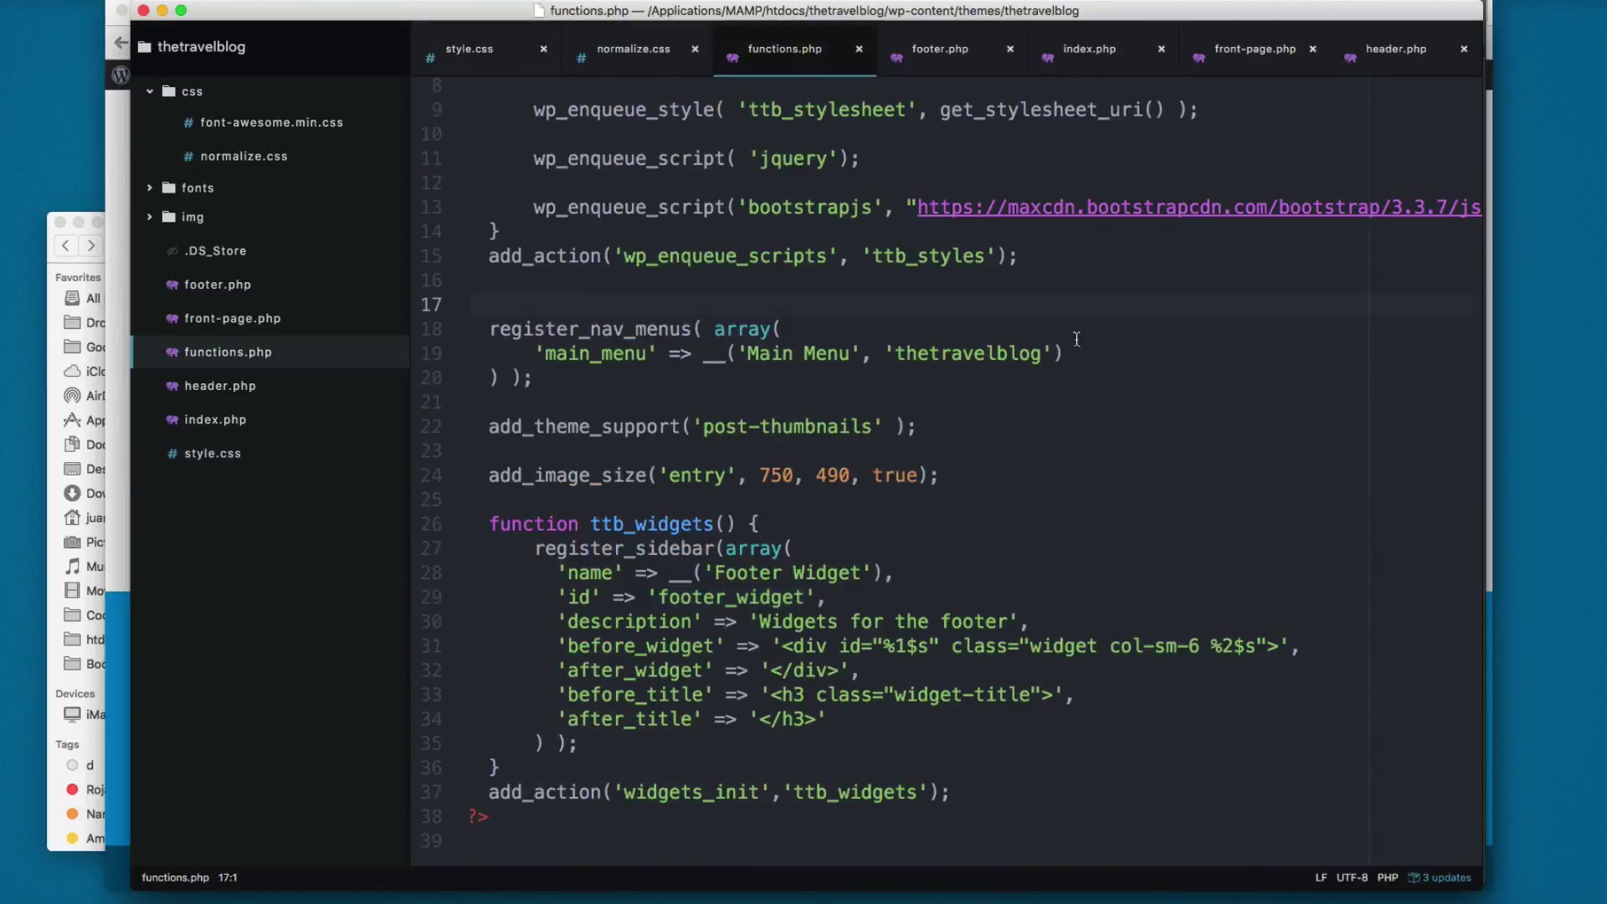
left_click_drag(1065, 352, 535, 352)
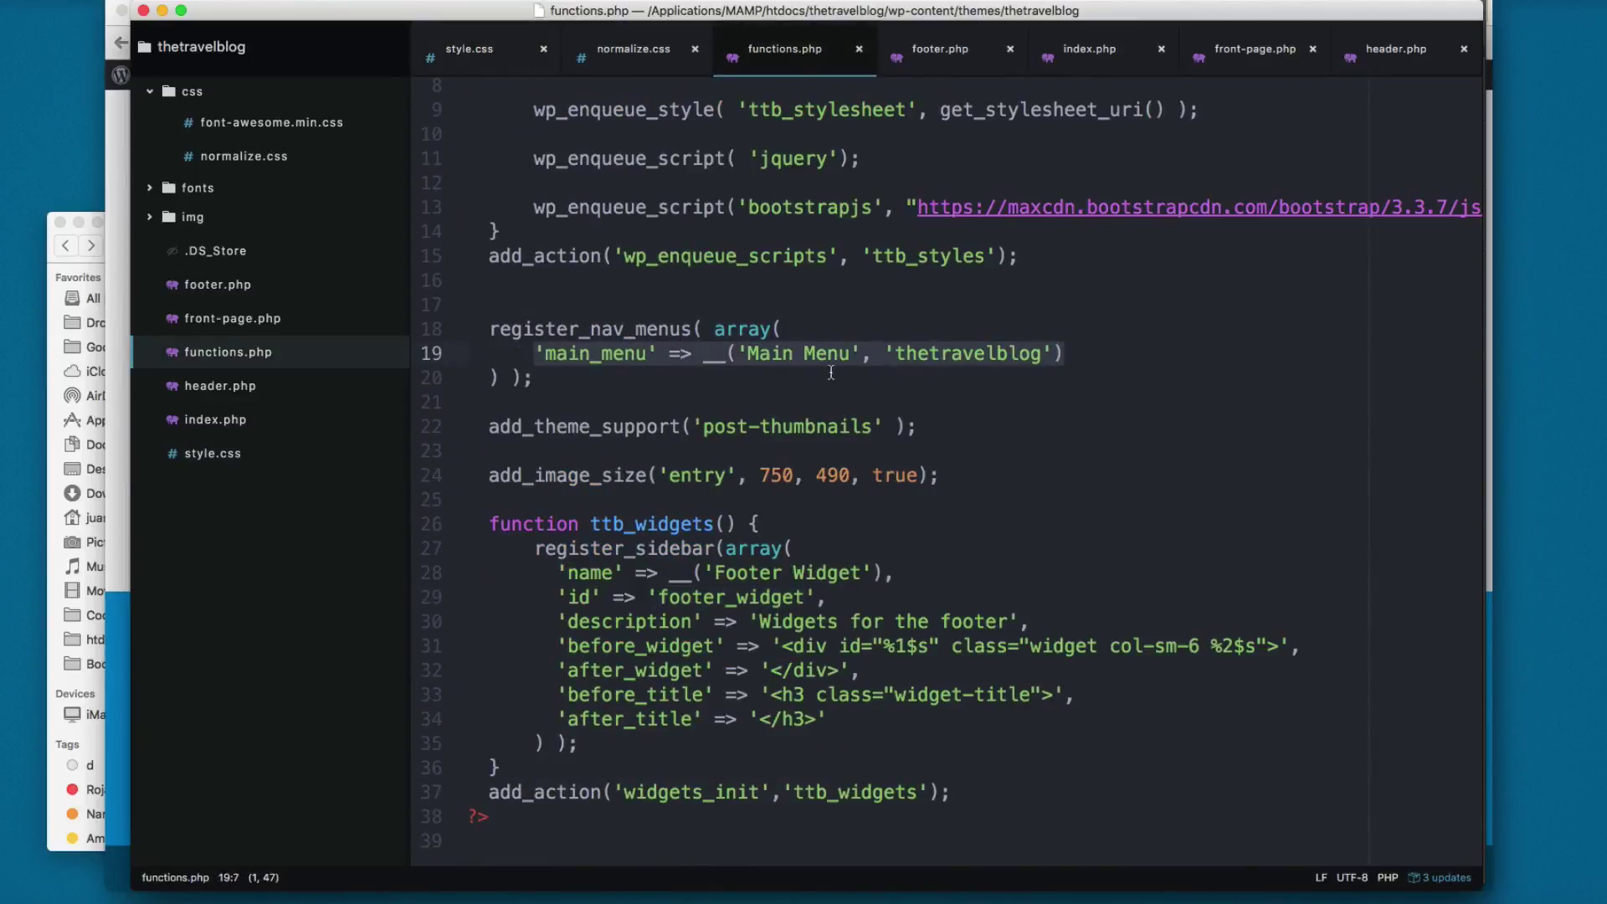
left_click(118, 483)
key("super+r")
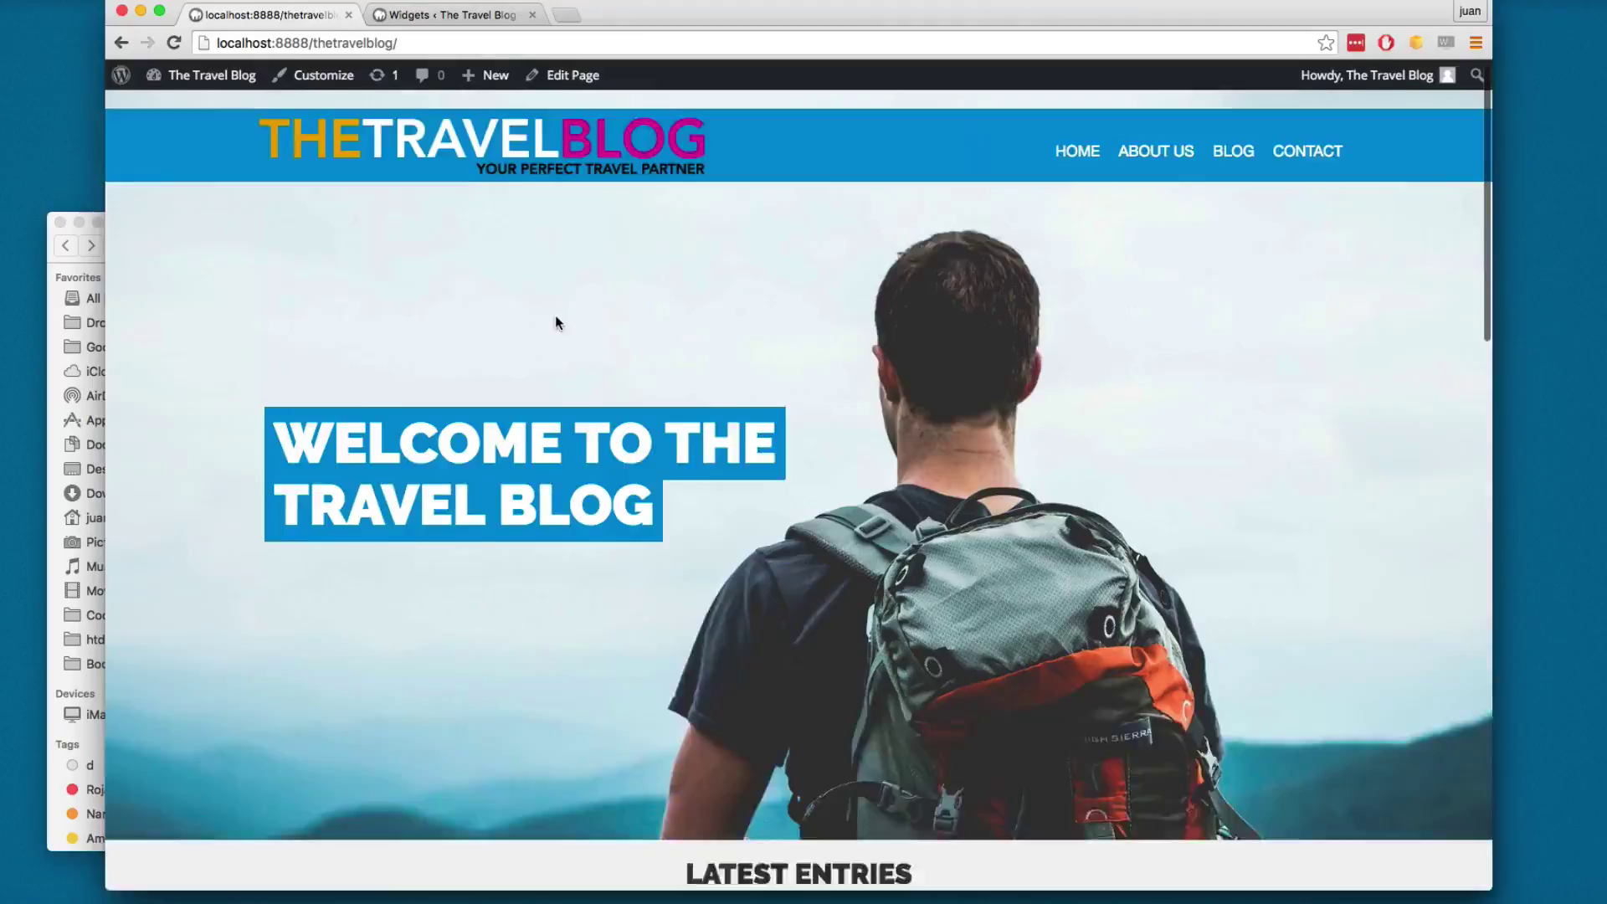
scroll(1053, 423, "down", 15)
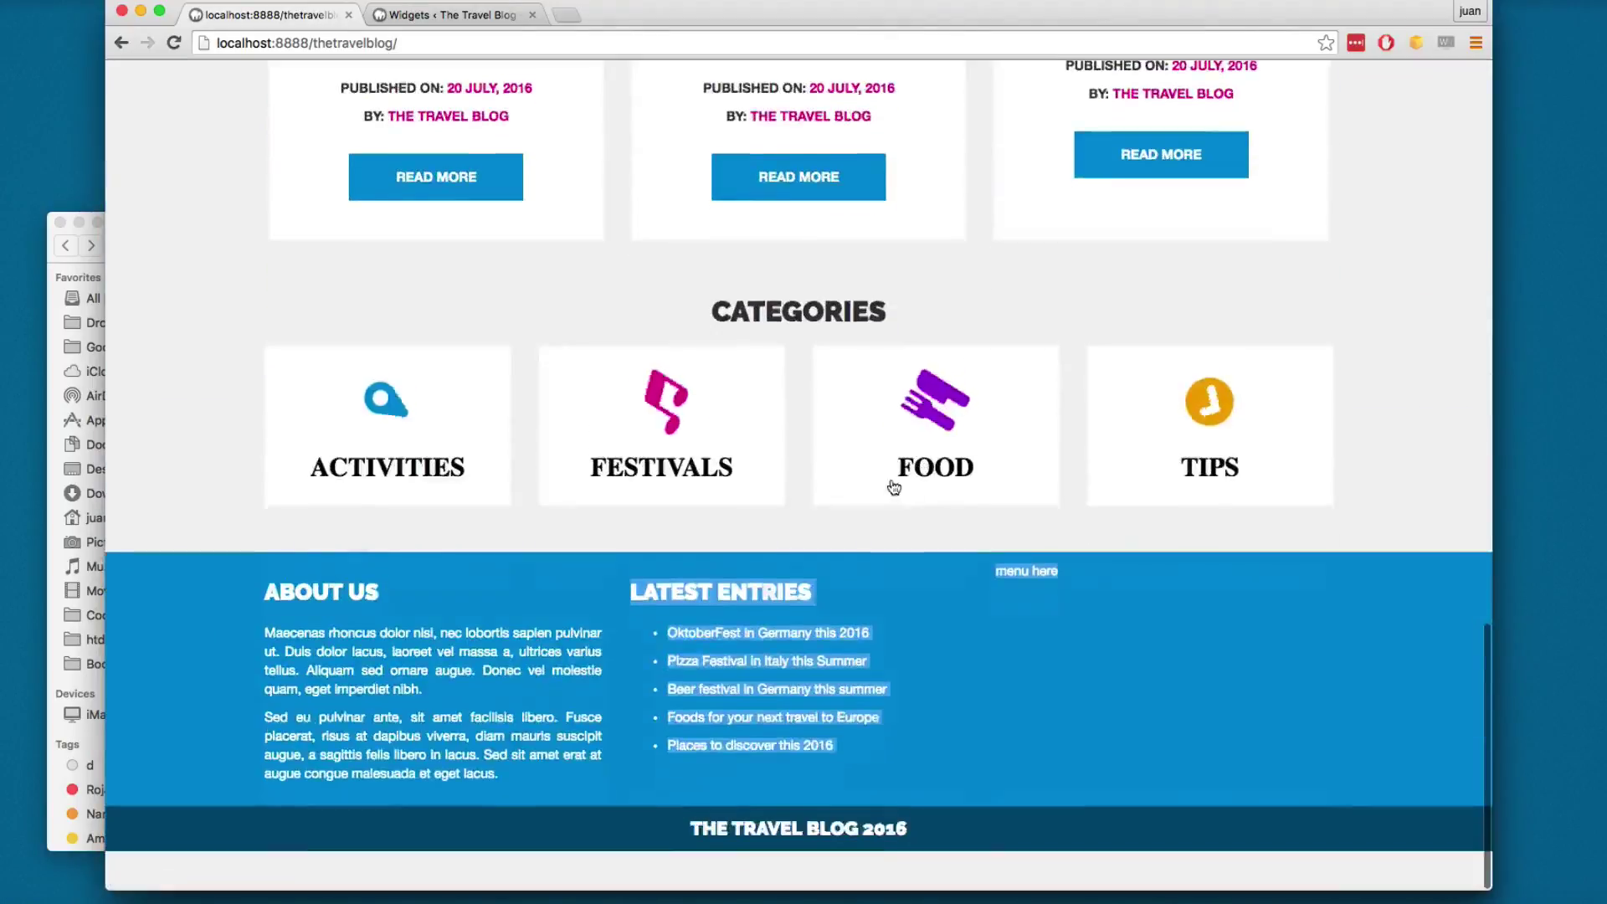
key("super+Tab")
Step: Duplicate the main_menu entry of register_nav_menus onto a new line 20
left_click(975, 352)
left_click(1109, 356)
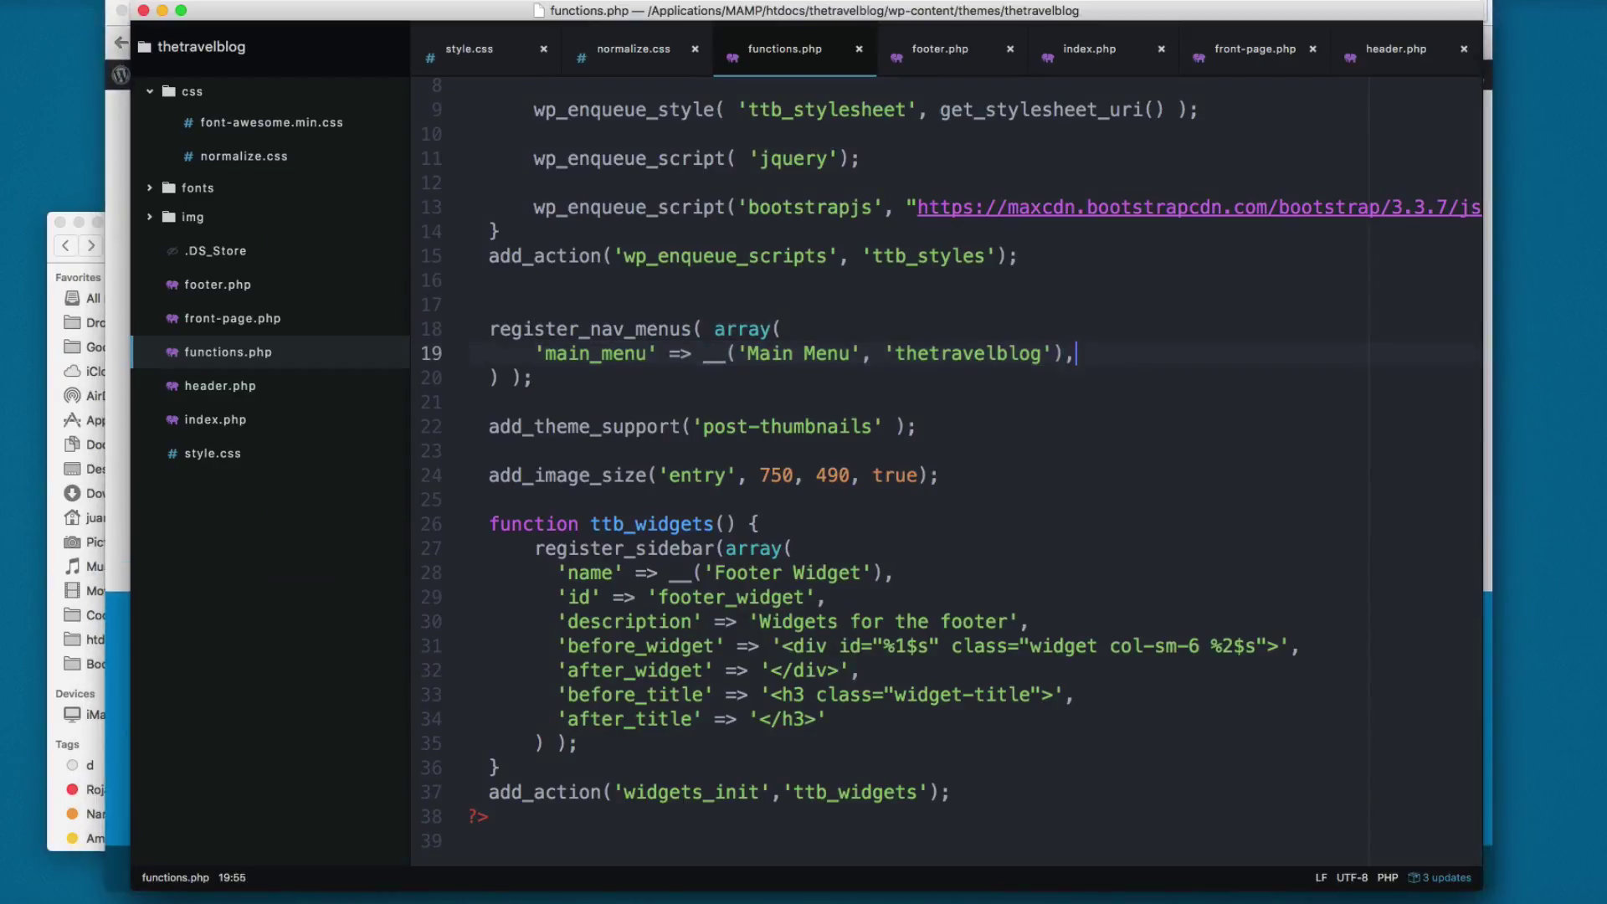
key("Return")
left_click_drag(539, 353, 1067, 351)
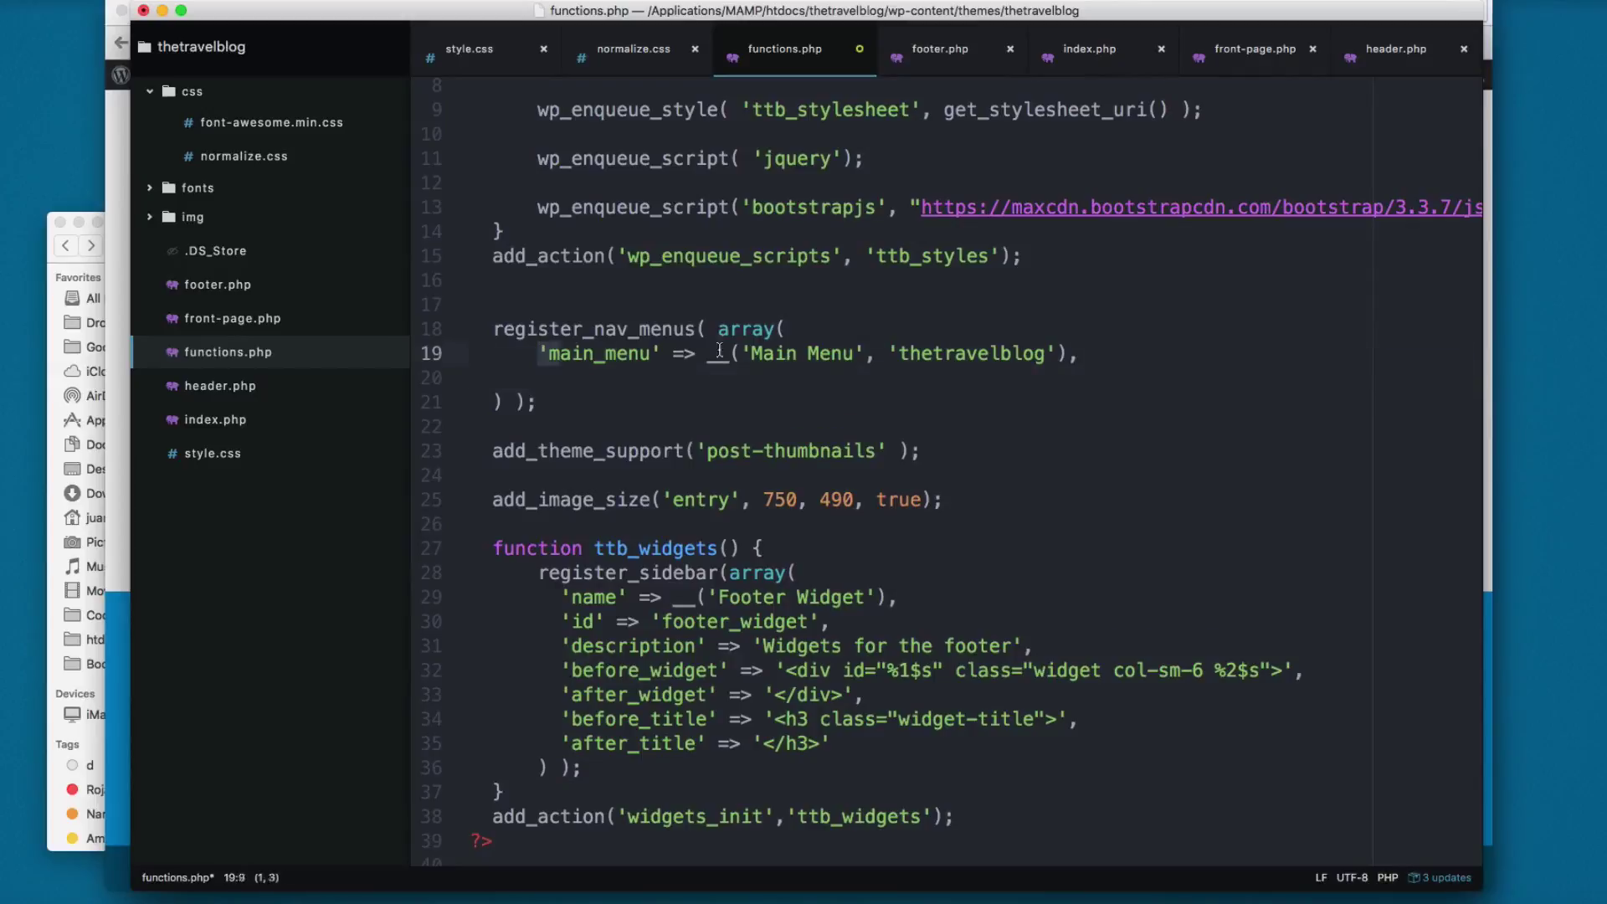
key("super+c")
left_click(927, 377)
key("super+v")
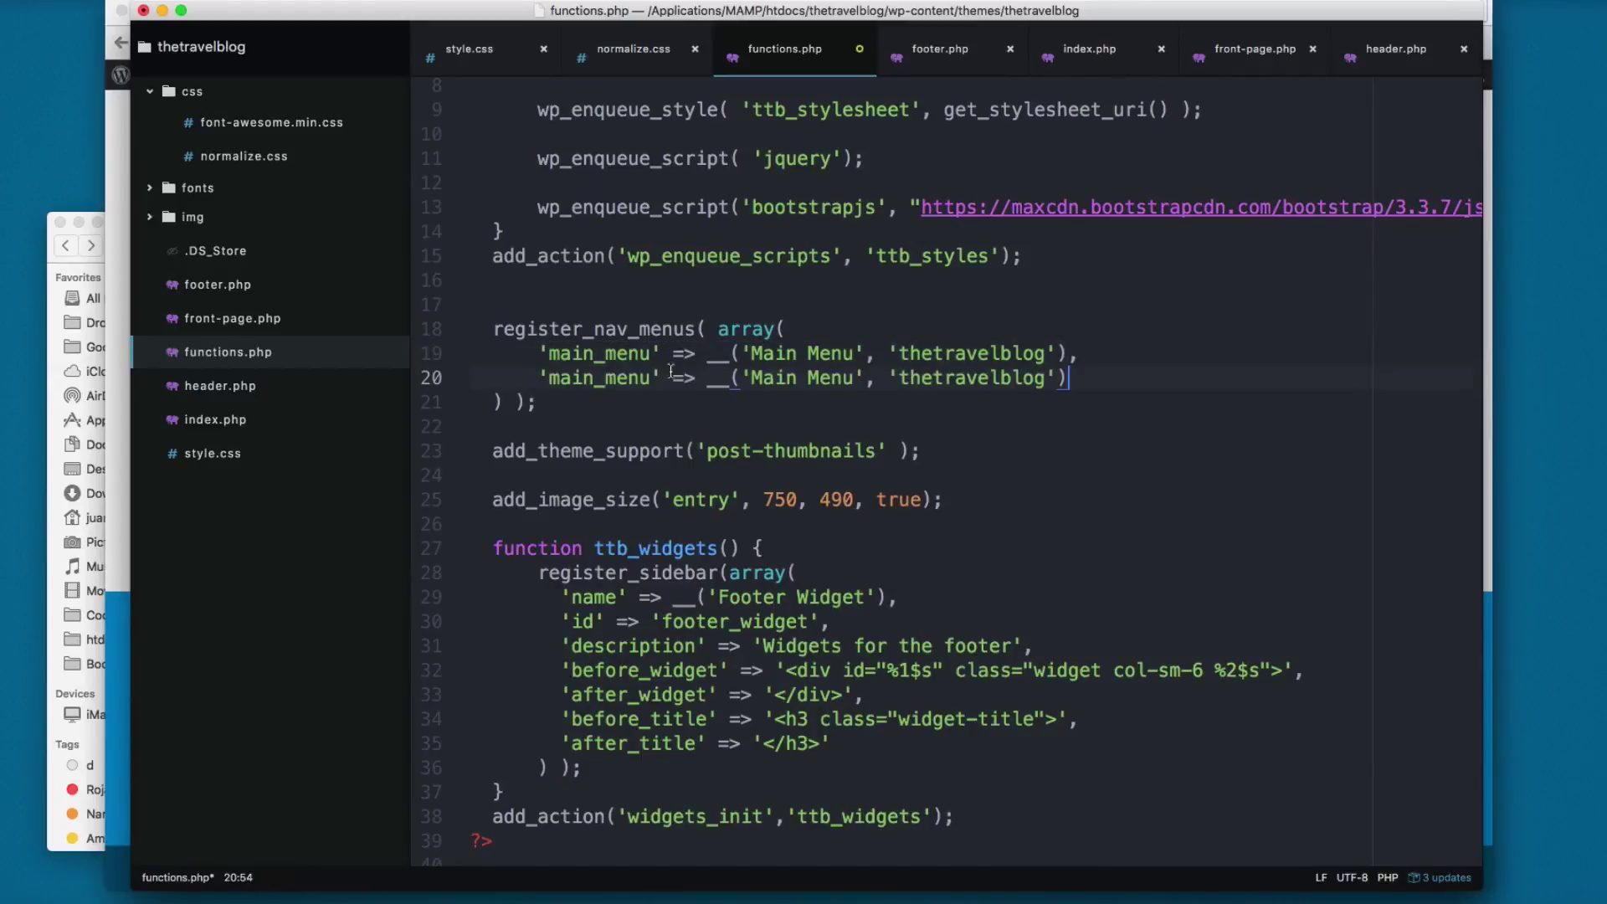
Step: Rename the copied entry to 'social_menu' labelled 'Social Menu' and save functions.php
double_click(608, 378)
type("social_")
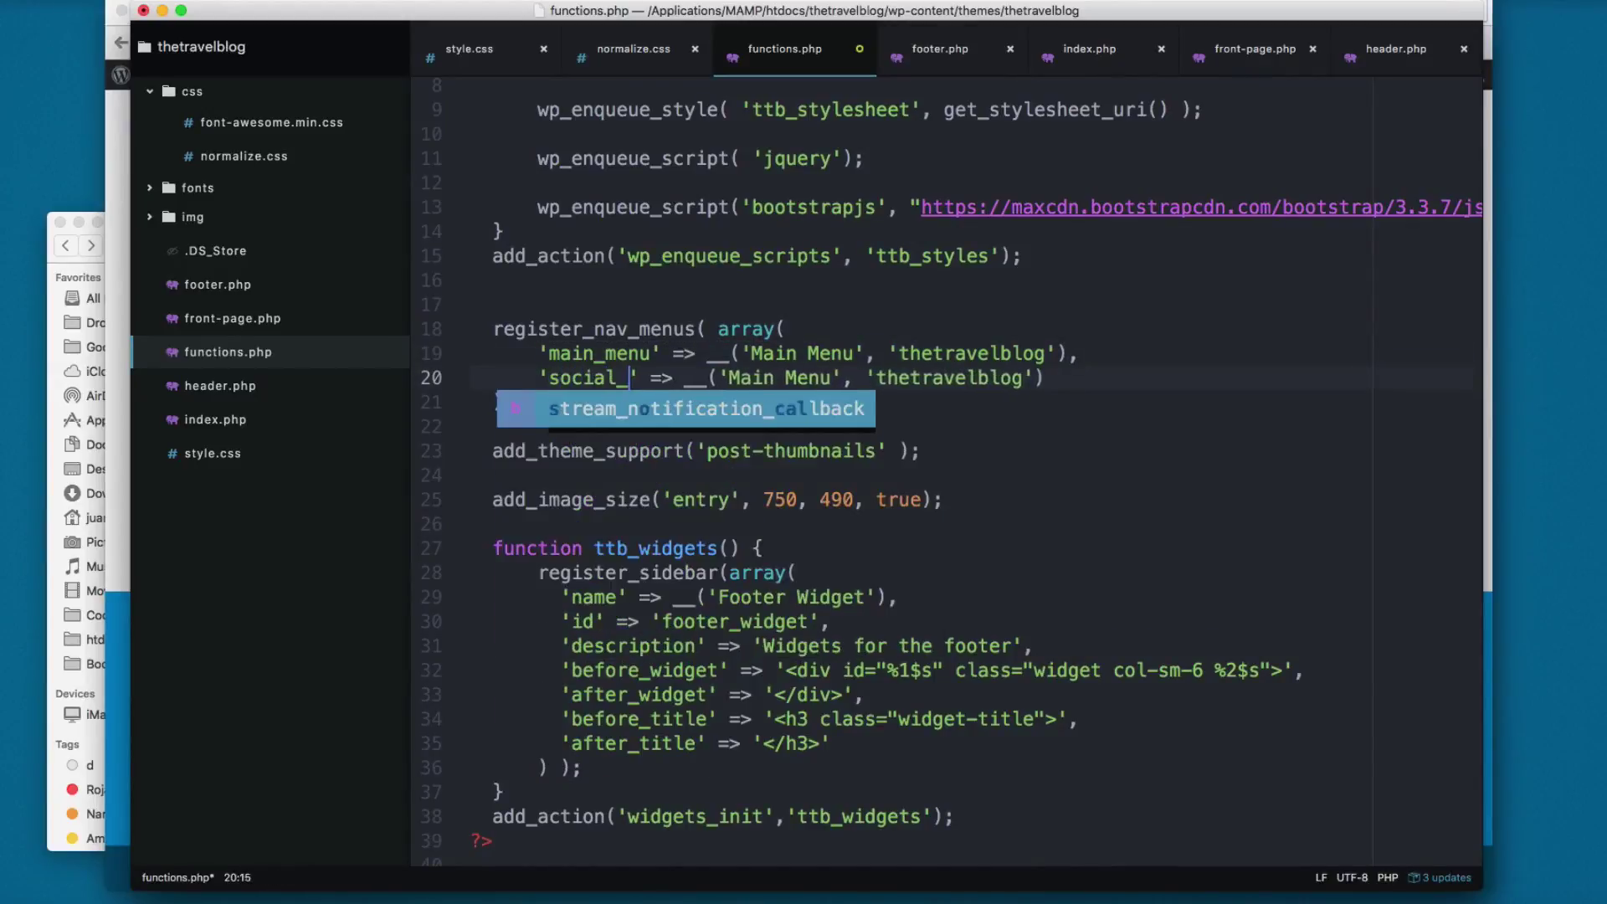
type("menu")
double_click(609, 377)
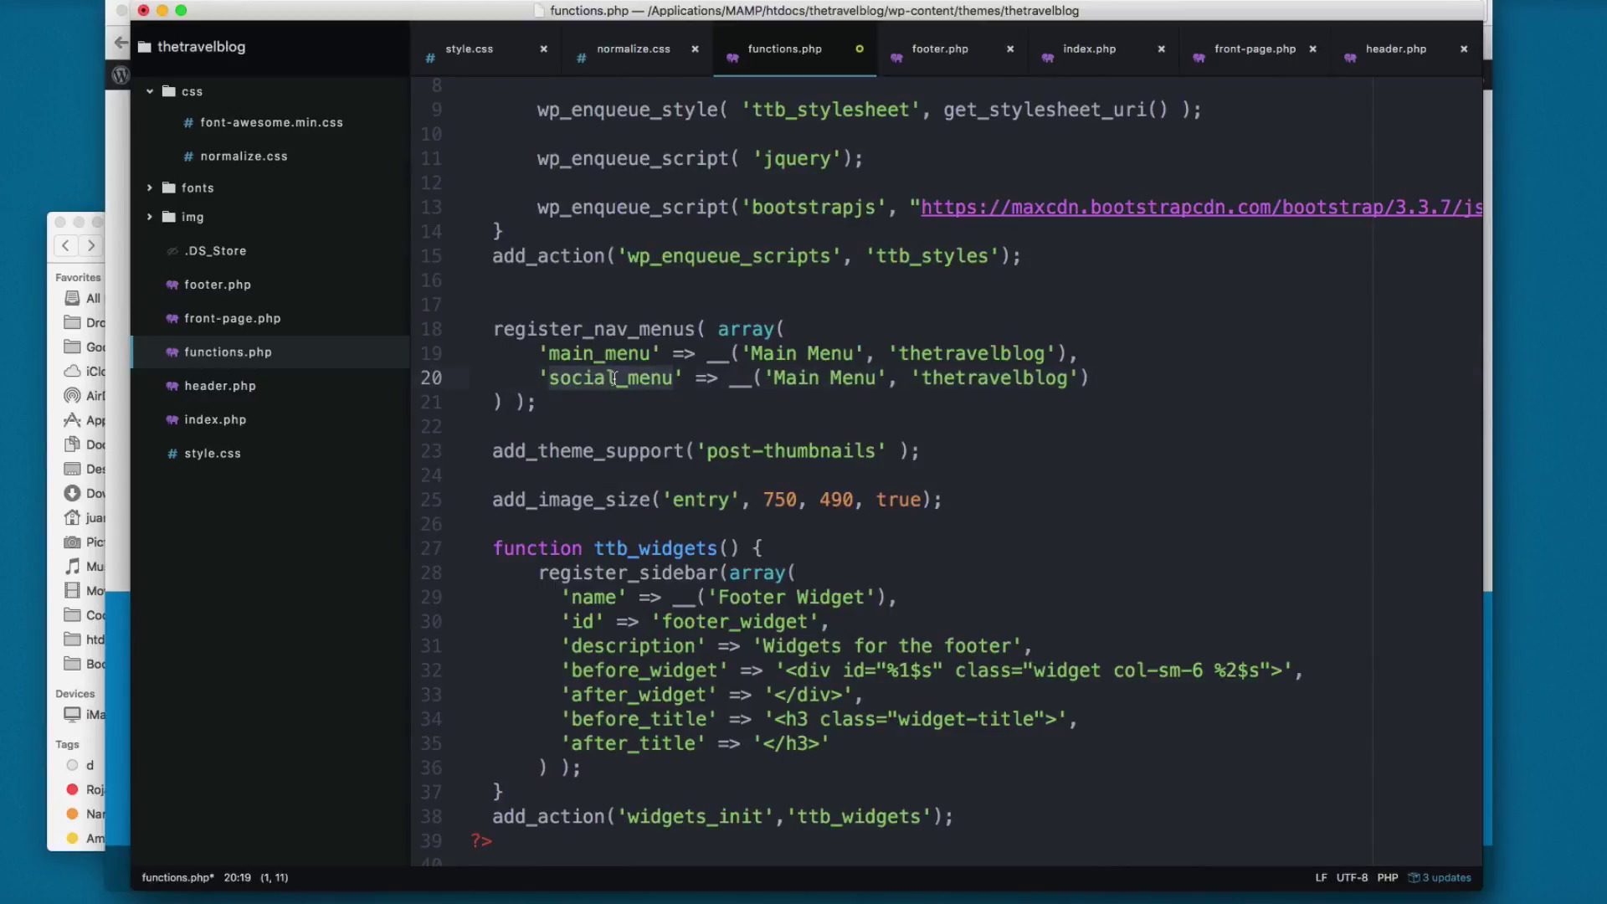
double_click(798, 378)
type("So")
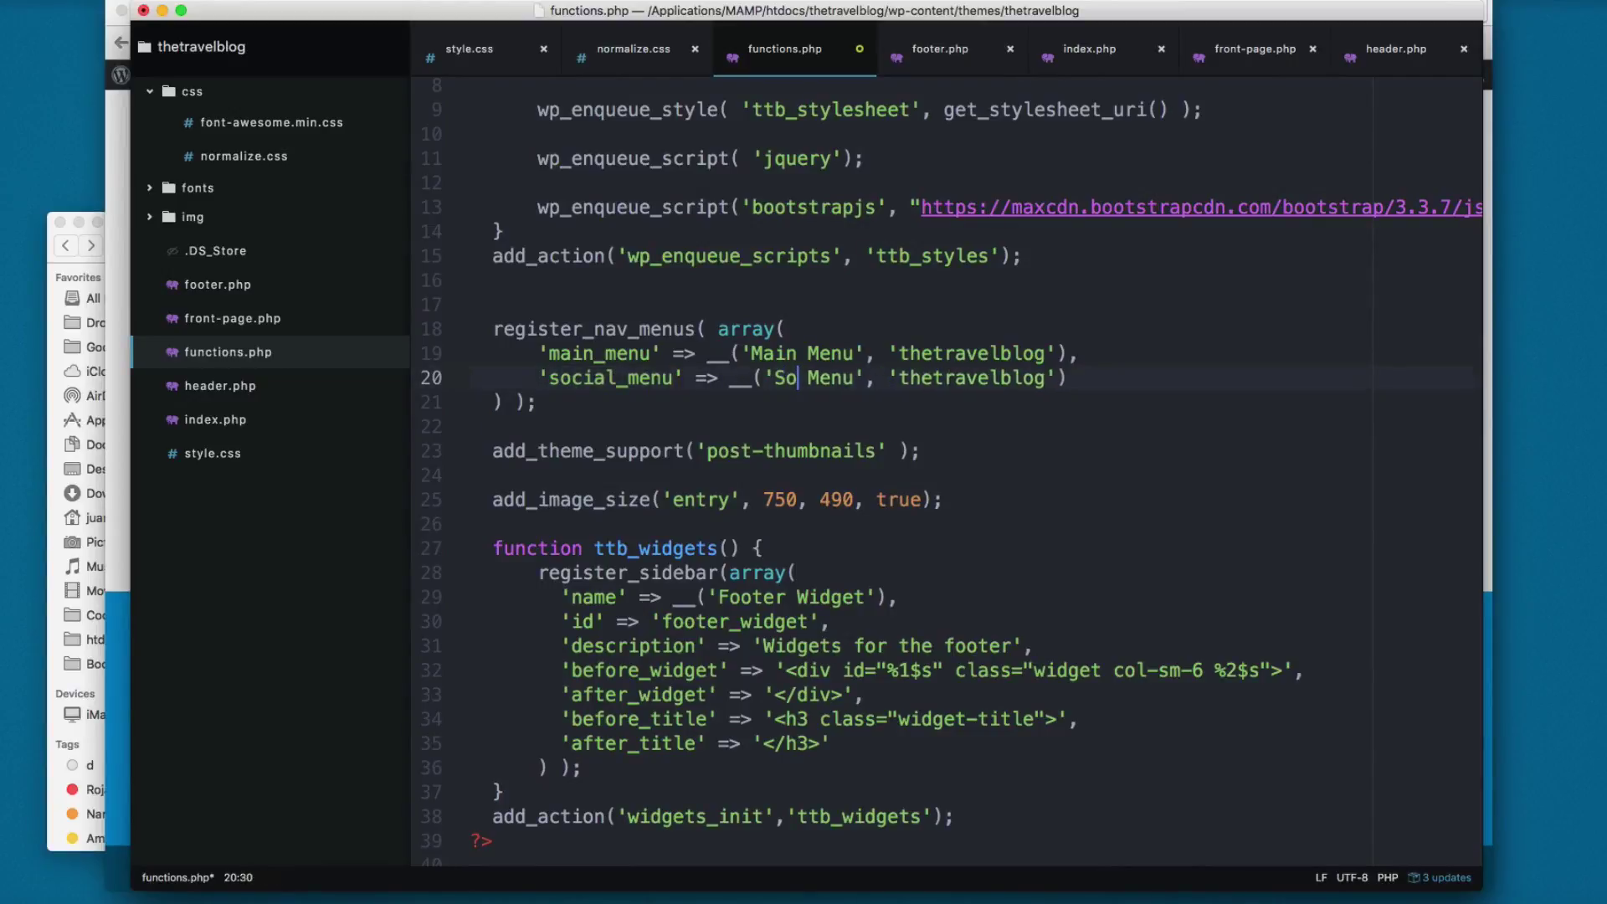
type("cial")
key("Escape")
left_click(990, 397)
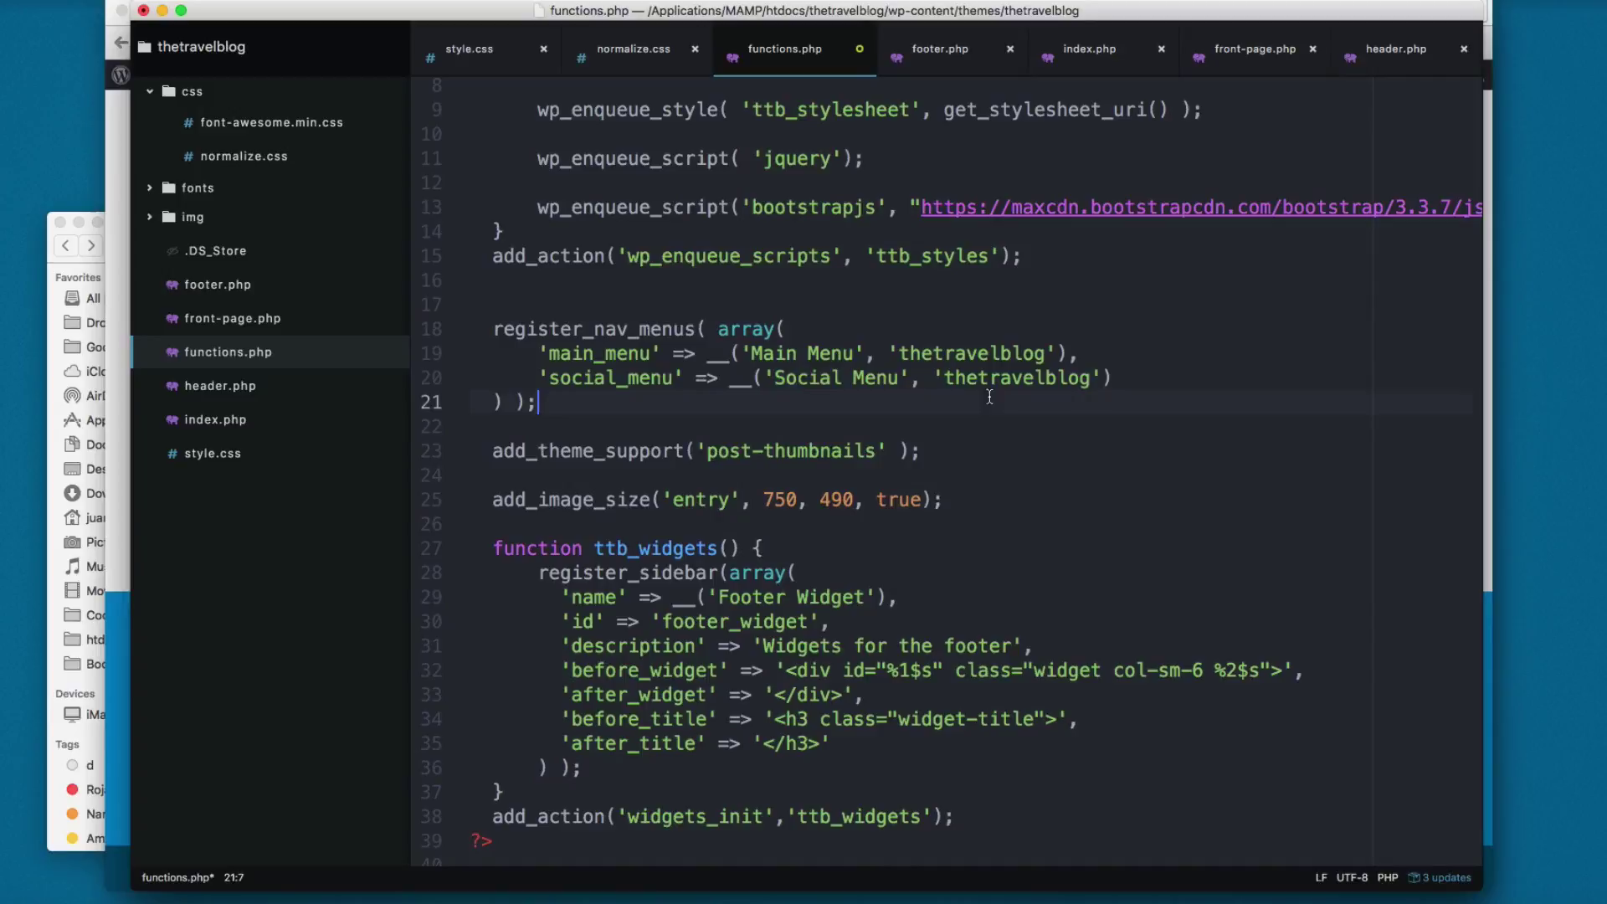
key("super+Tab")
key("ctrl+Tab")
Step: Go to Appearance > Menus and its Manage Locations tab
left_click(143, 442)
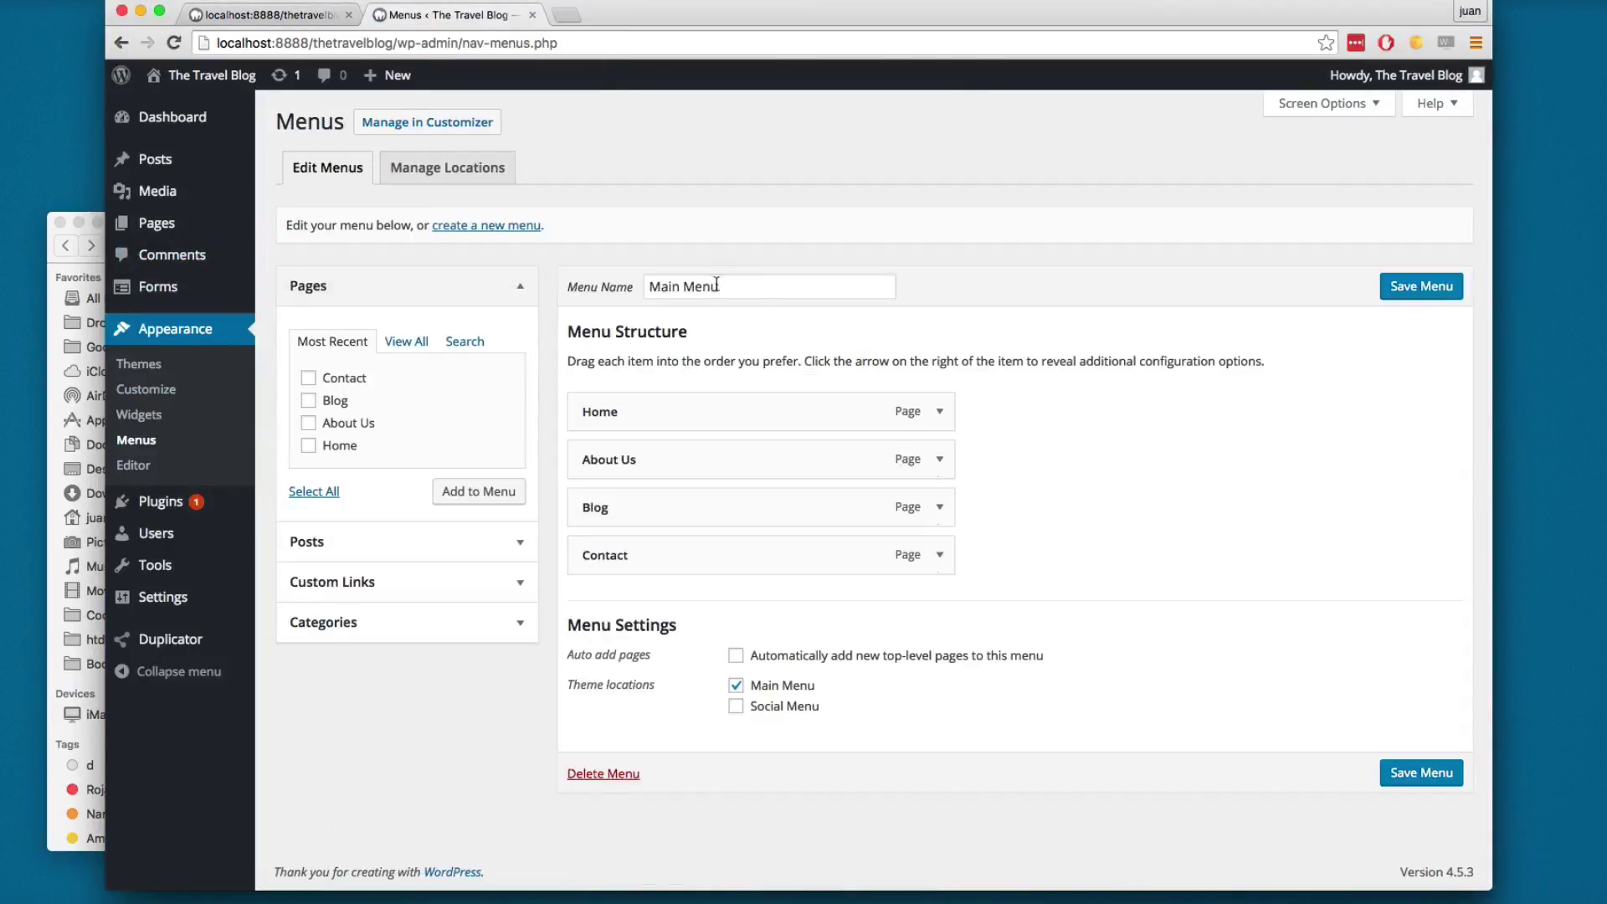
left_click_drag(745, 285, 553, 290)
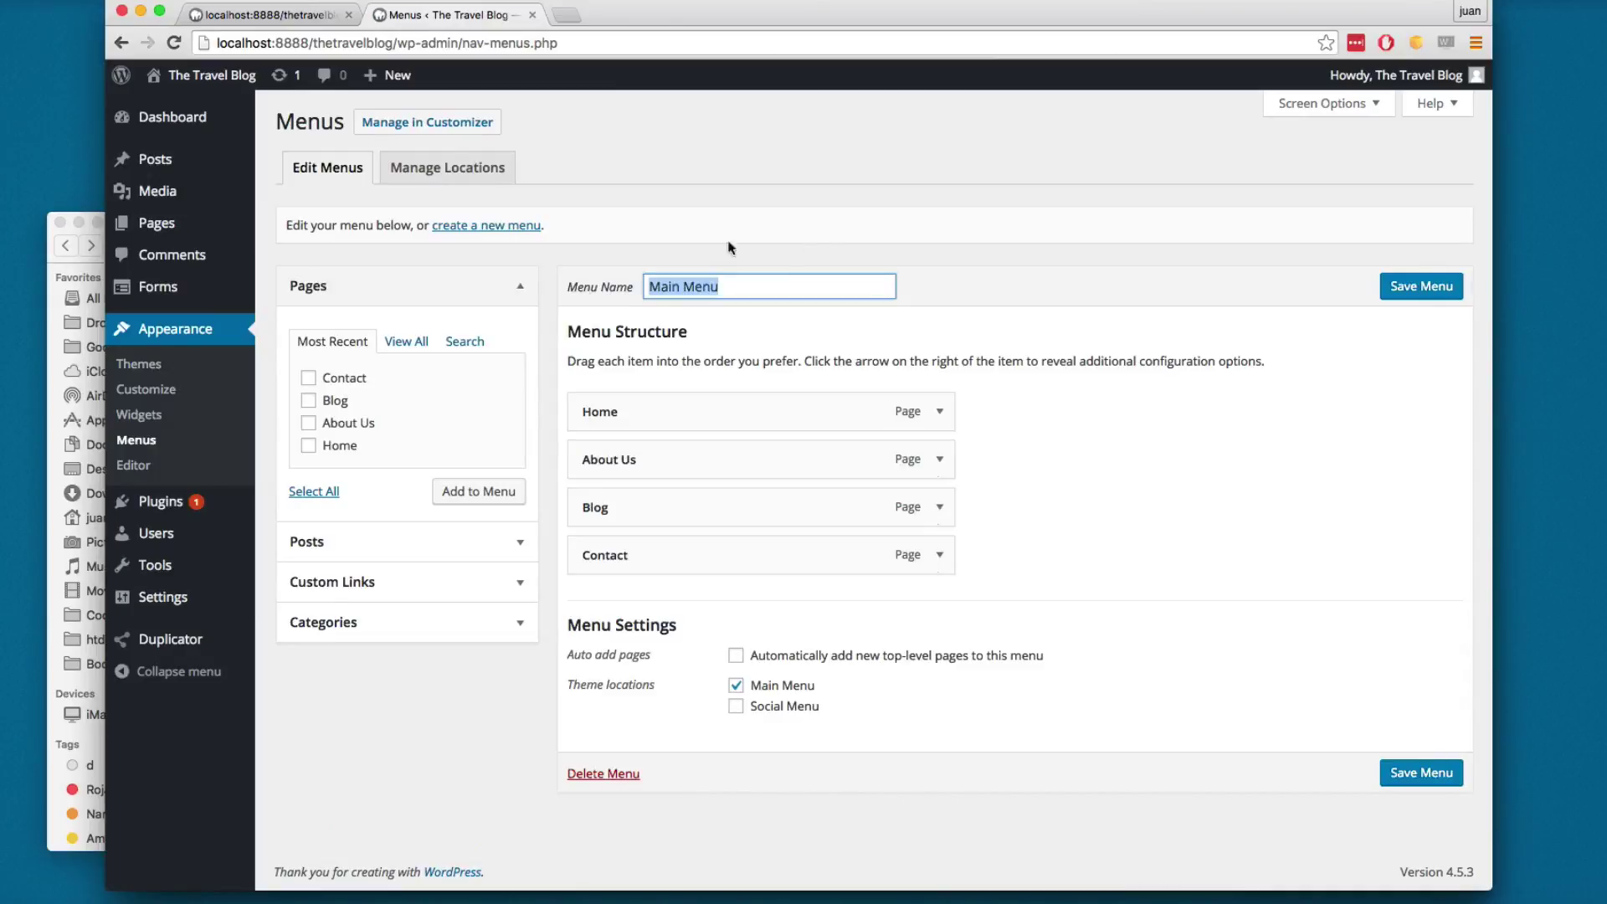
left_click(799, 189)
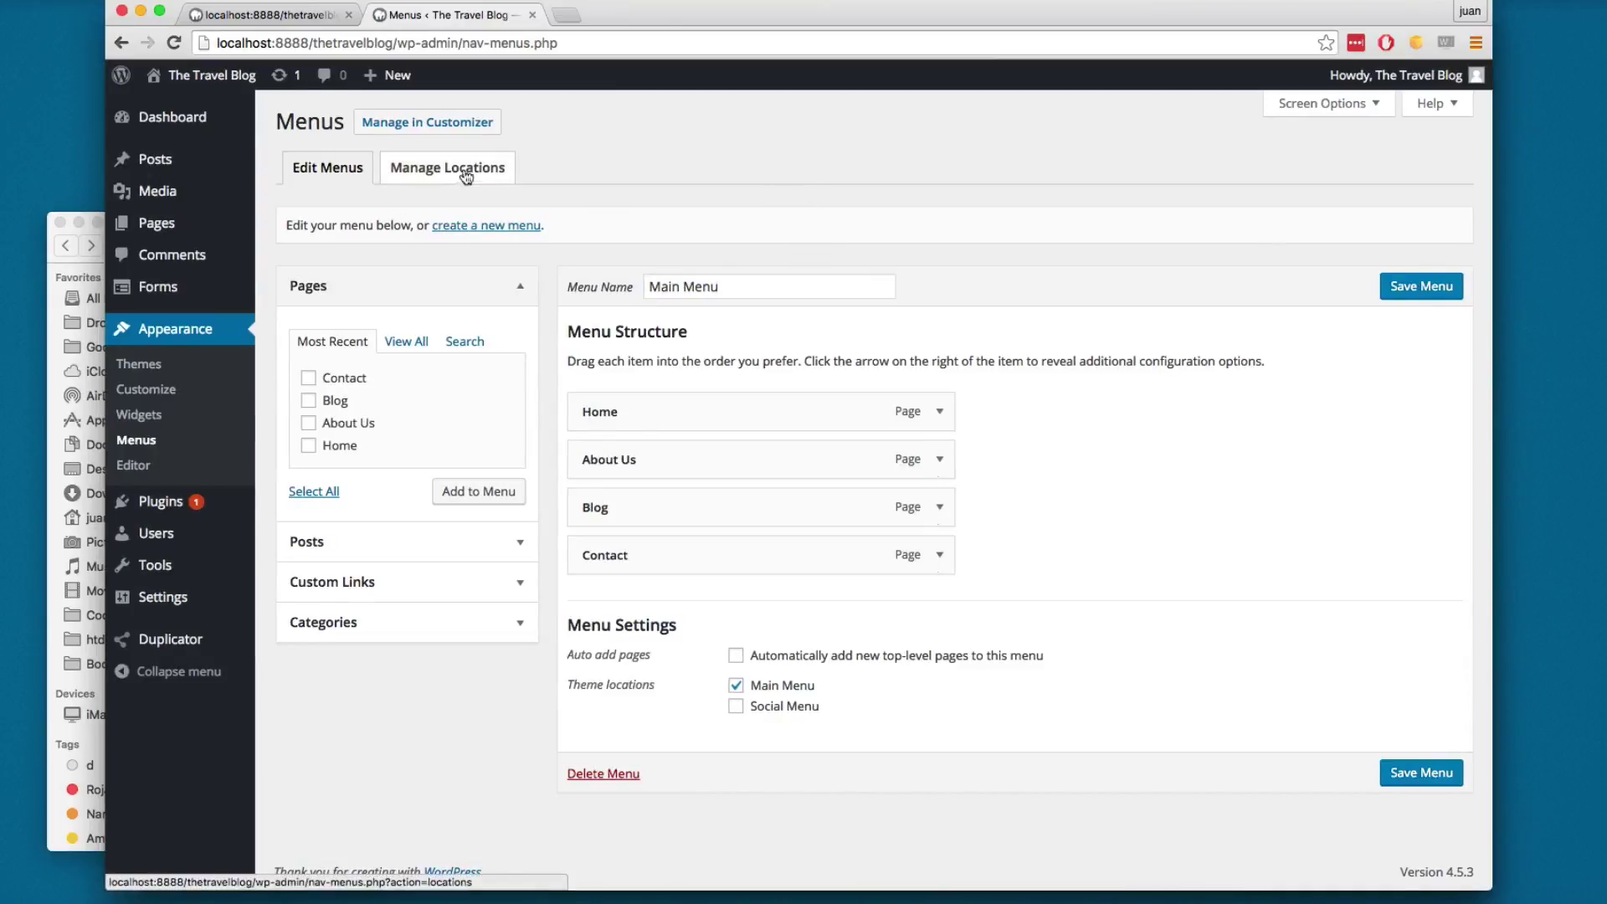
left_click(413, 171)
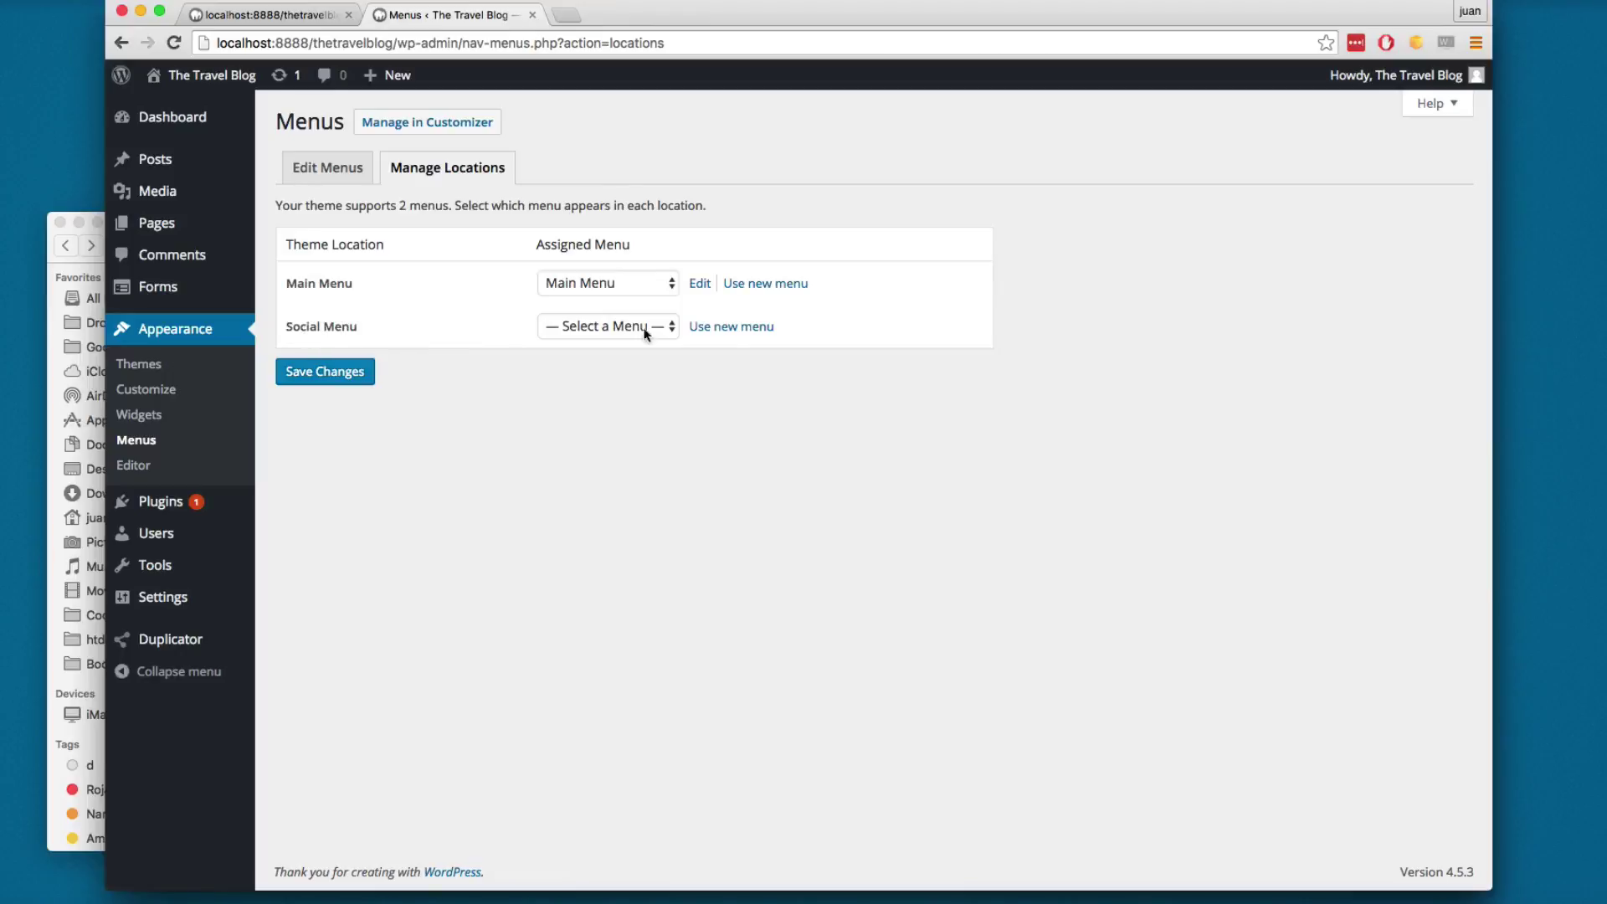
Step: Create a new menu named 'Social Menu' for the Social Menu location
left_click(718, 326)
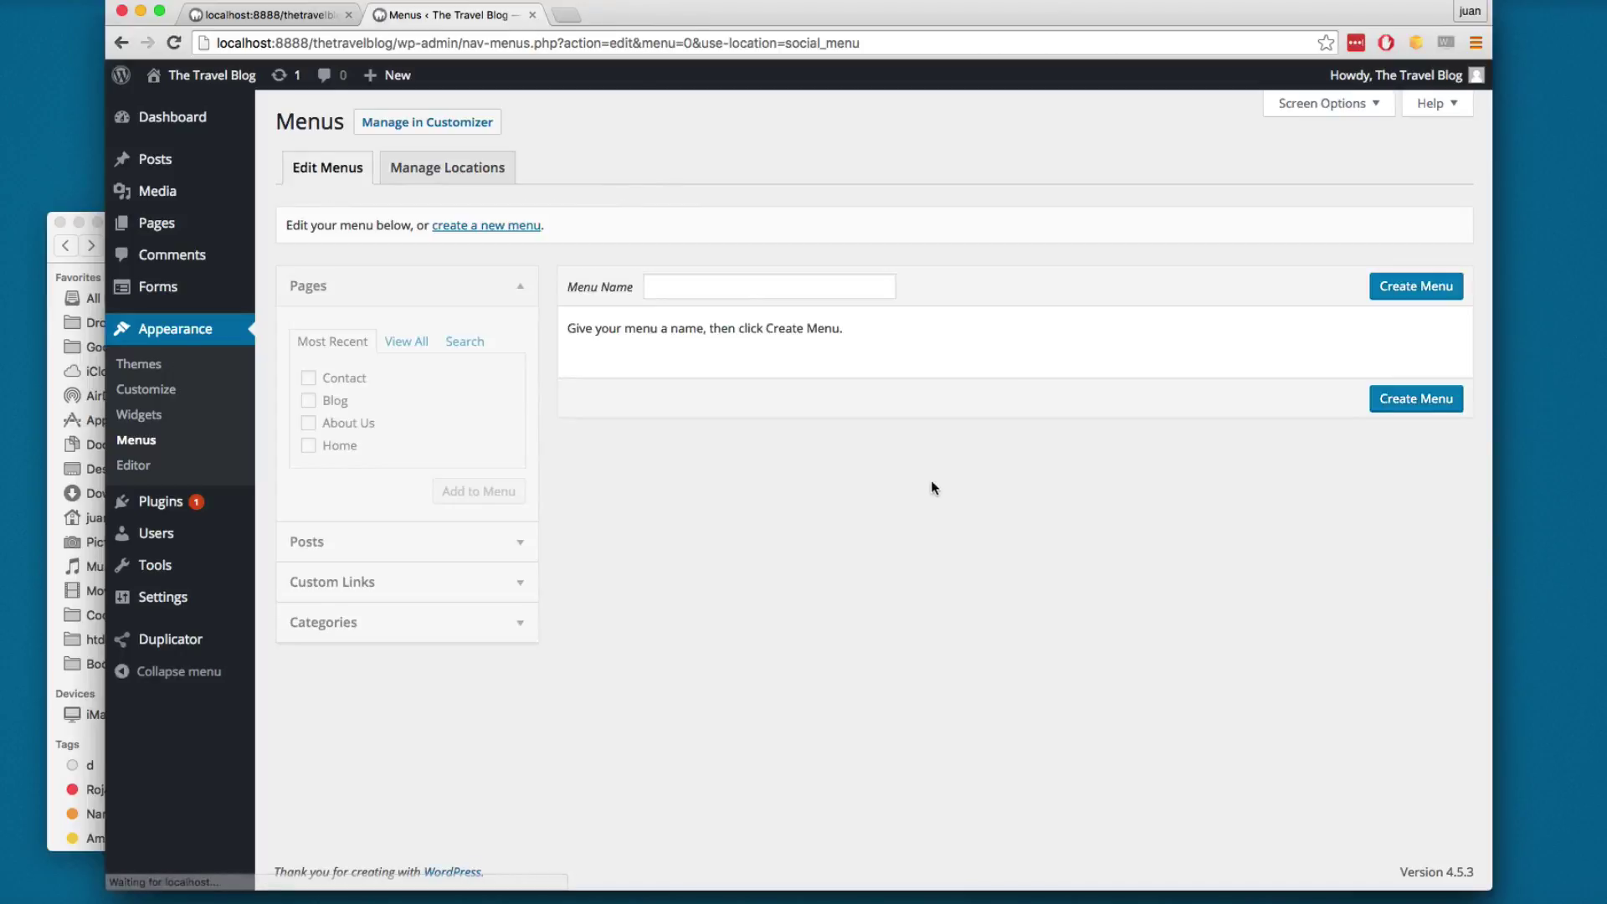
left_click(755, 287)
type("Social")
key("Down")
key("Return")
left_click(1436, 288)
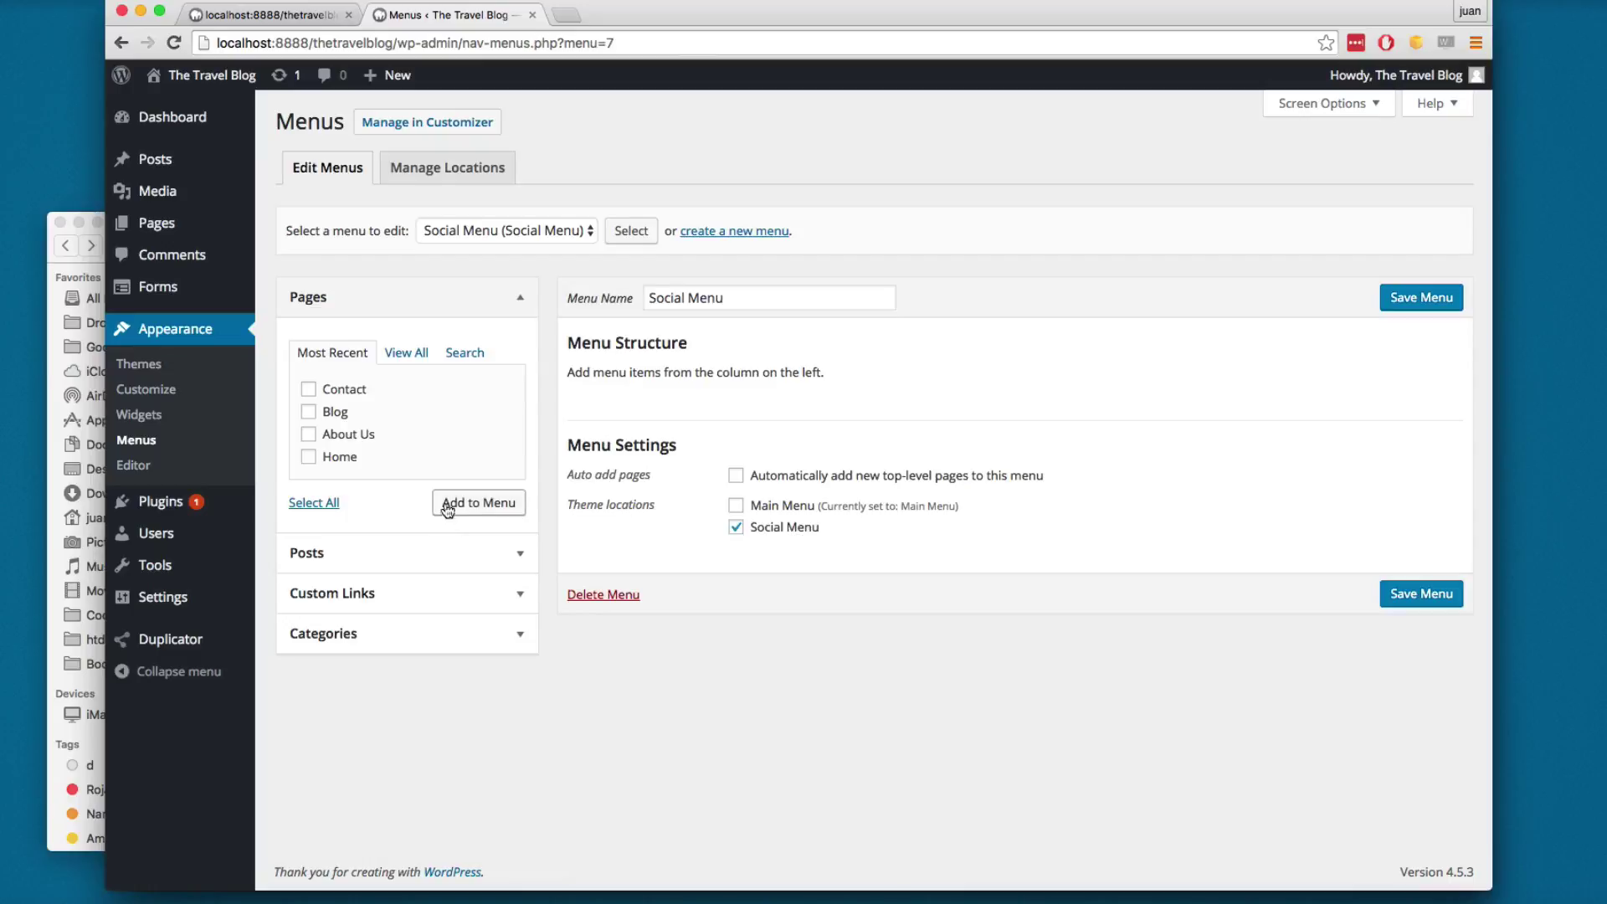
Step: Add a Facebook custom link to the Social Menu from the Custom Links panel
left_click(352, 594)
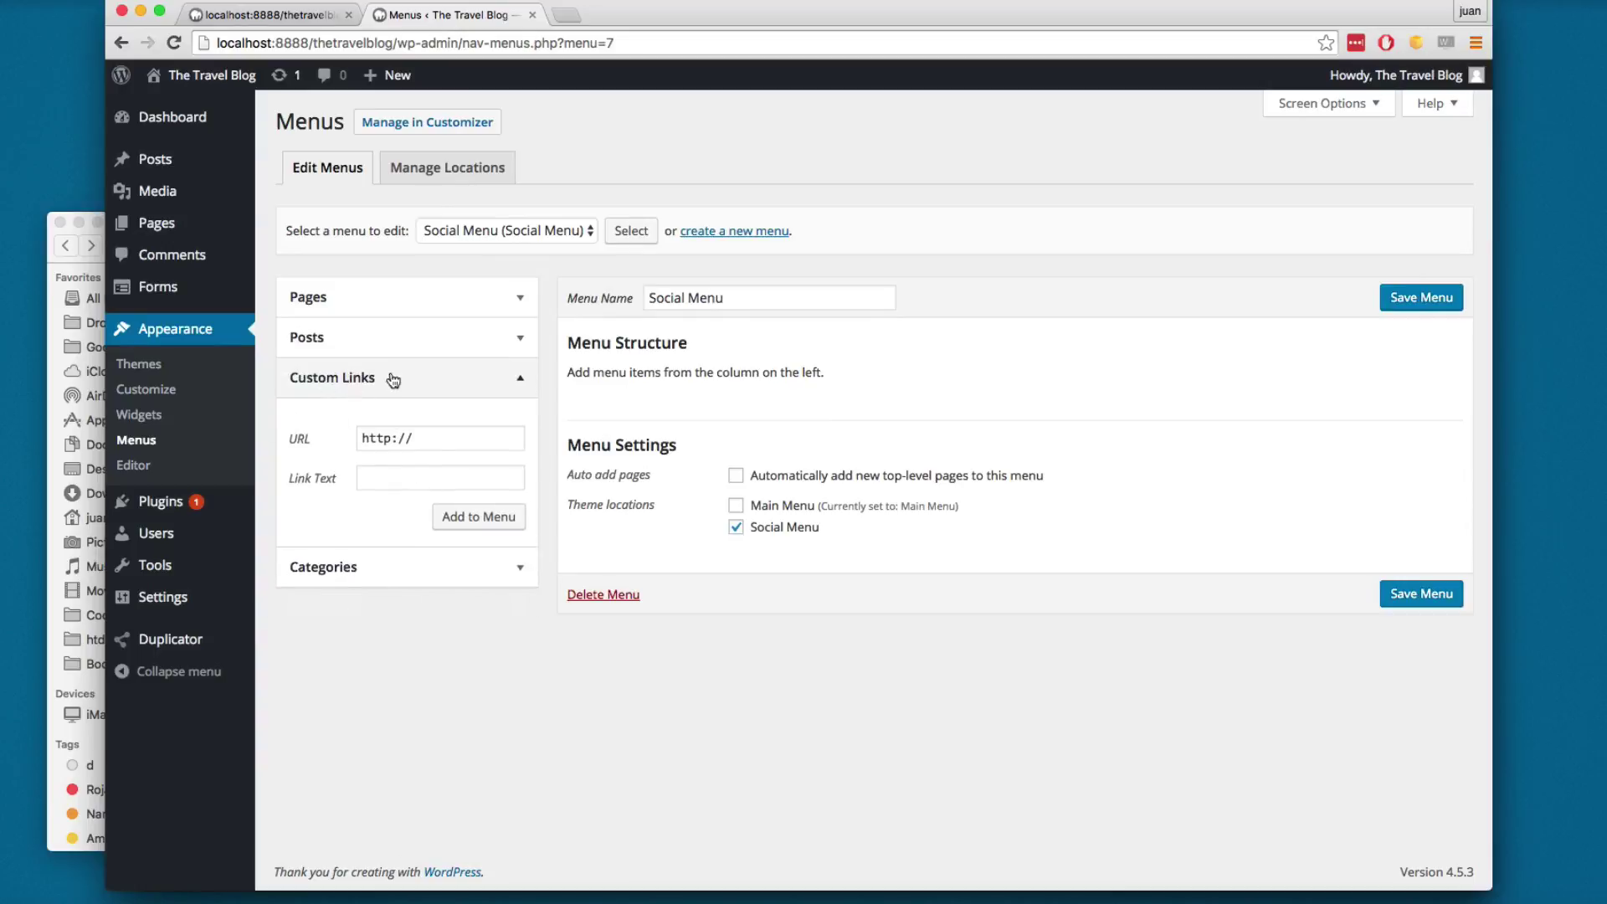
left_click(468, 437)
type("facebook.com")
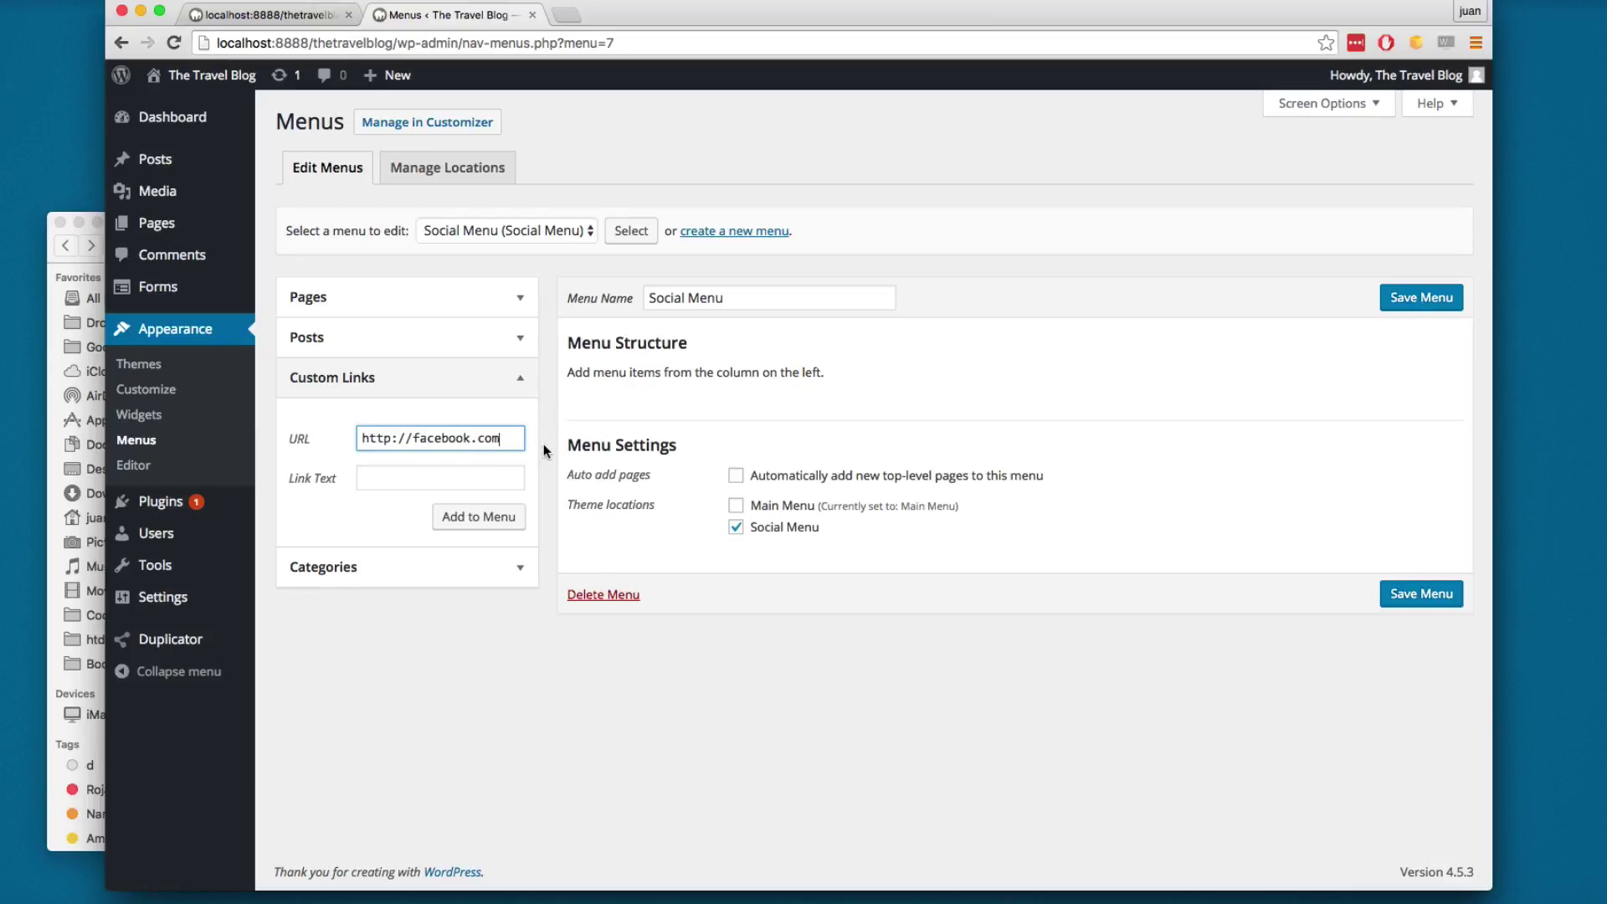
type("akdsoakdoaks")
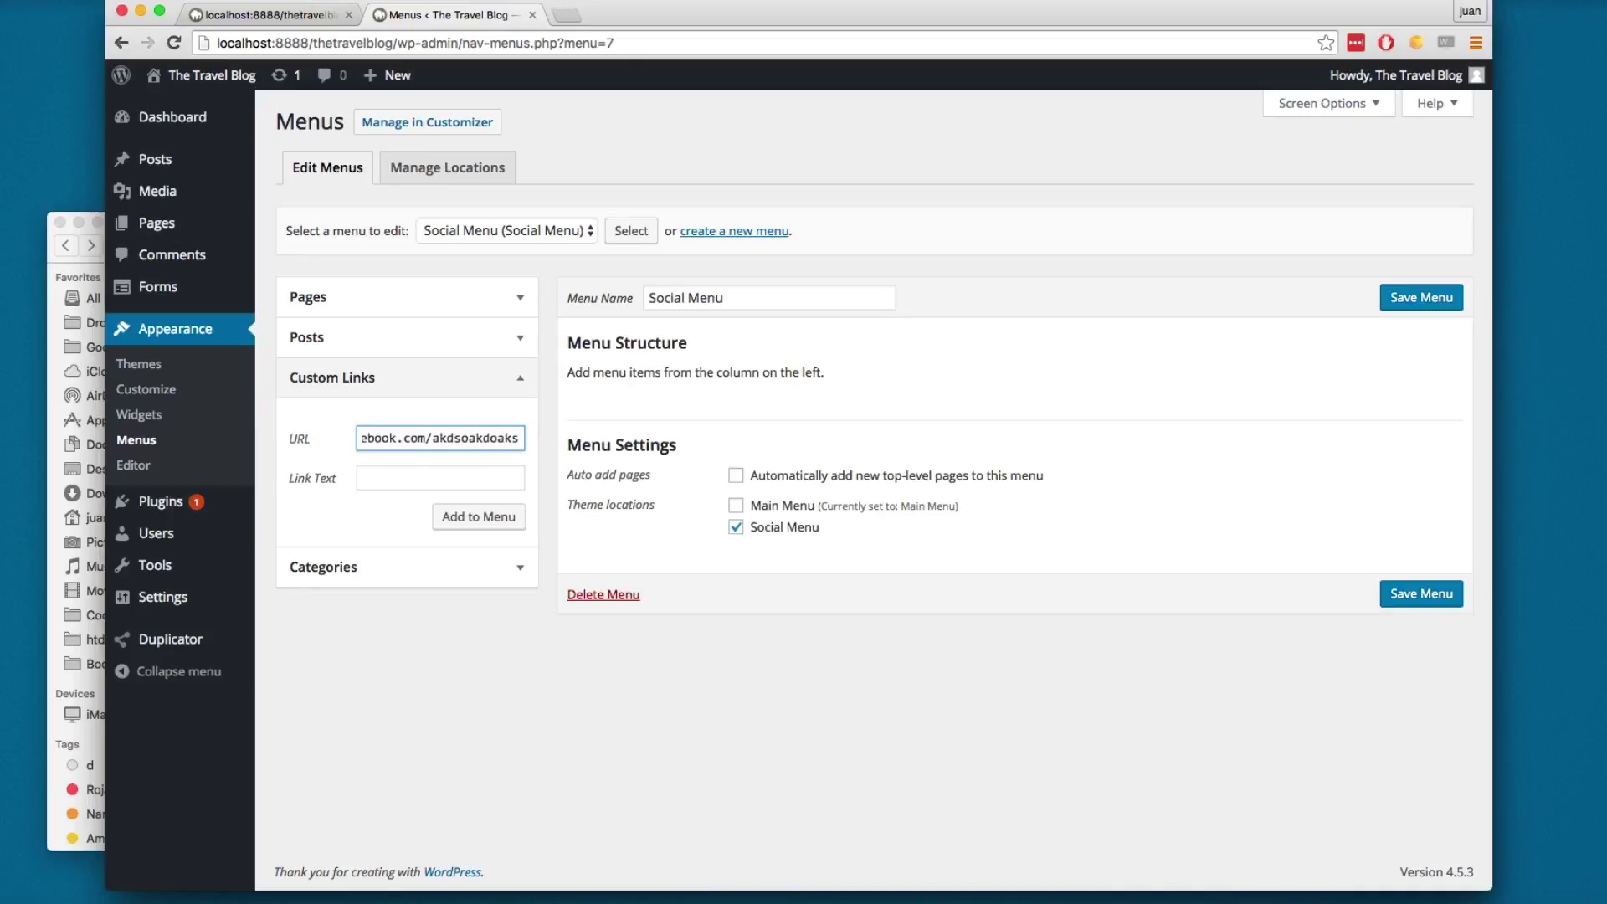
key("BackSpace")
key("BackSpace")
key("BackSpace")
key("BackSpace")
key("BackSpace")
key("BackSpace")
key("BackSpace")
key("BackSpace")
key("BackSpace")
key("BackSpace")
left_click(478, 478)
type("Facebook")
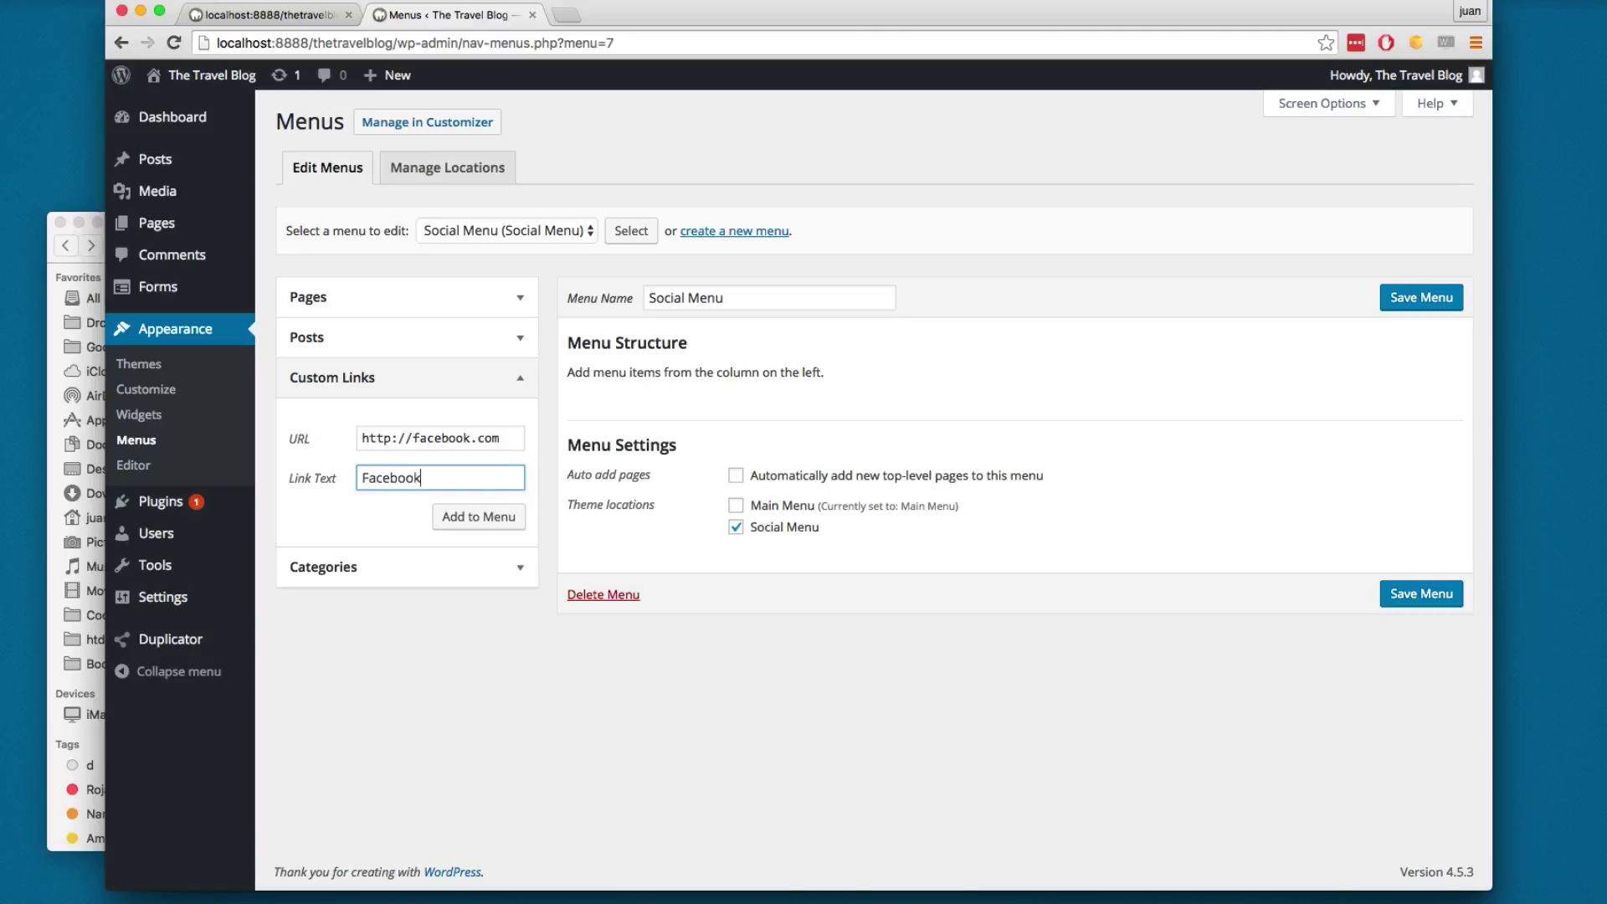
left_click(479, 514)
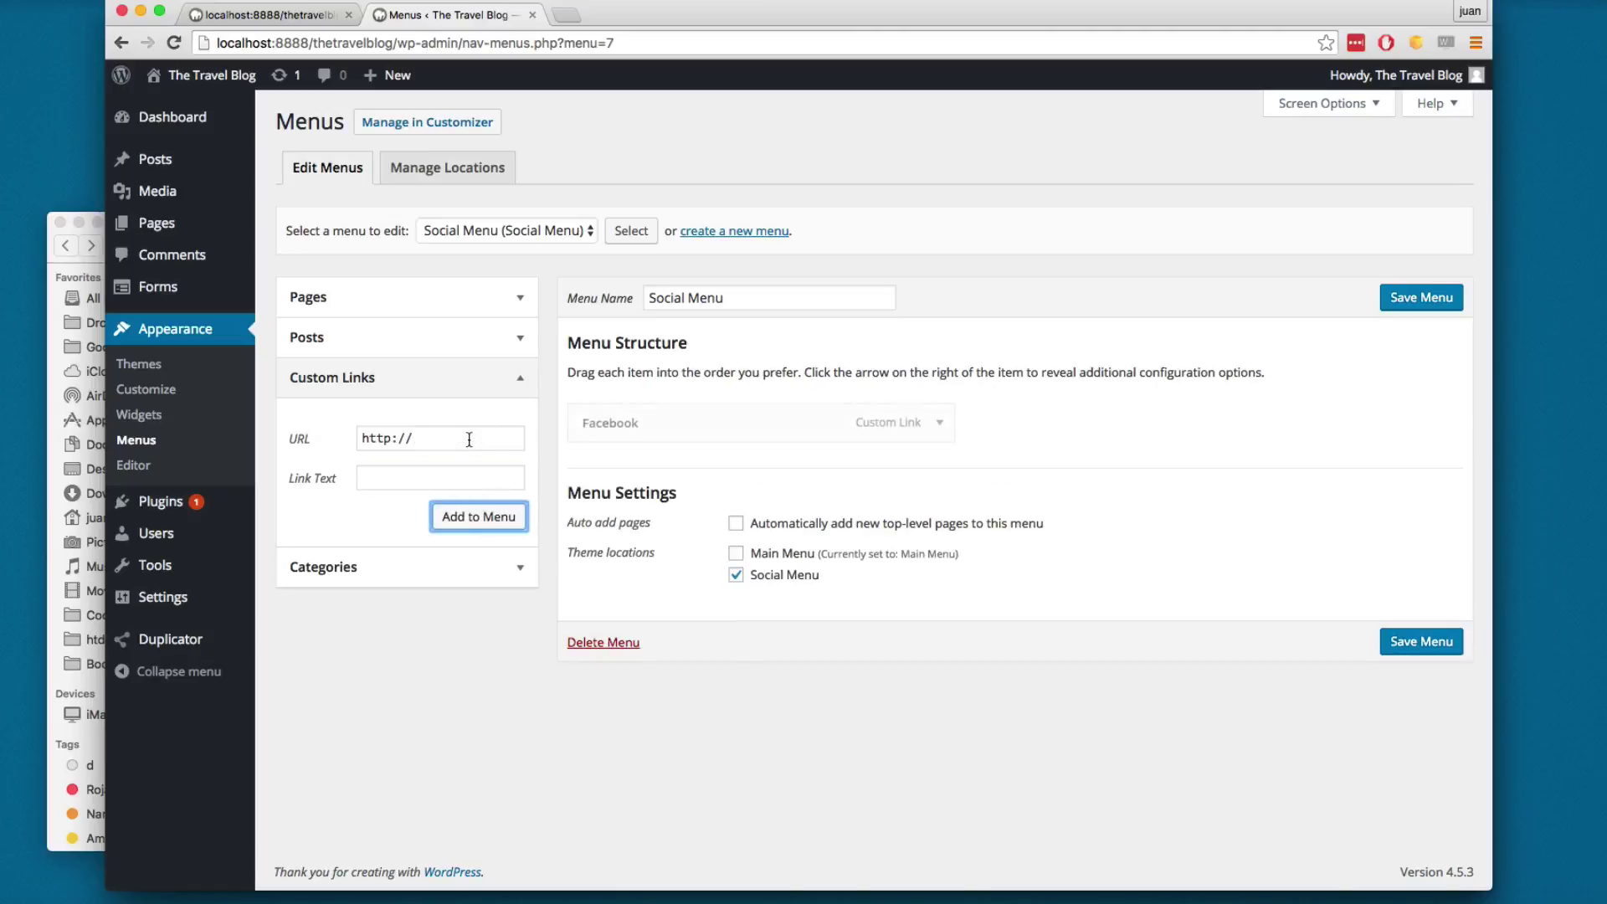
left_click(440, 438)
Step: Add Google + and Twitter custom links to the menu
type("plus.gooogle.com")
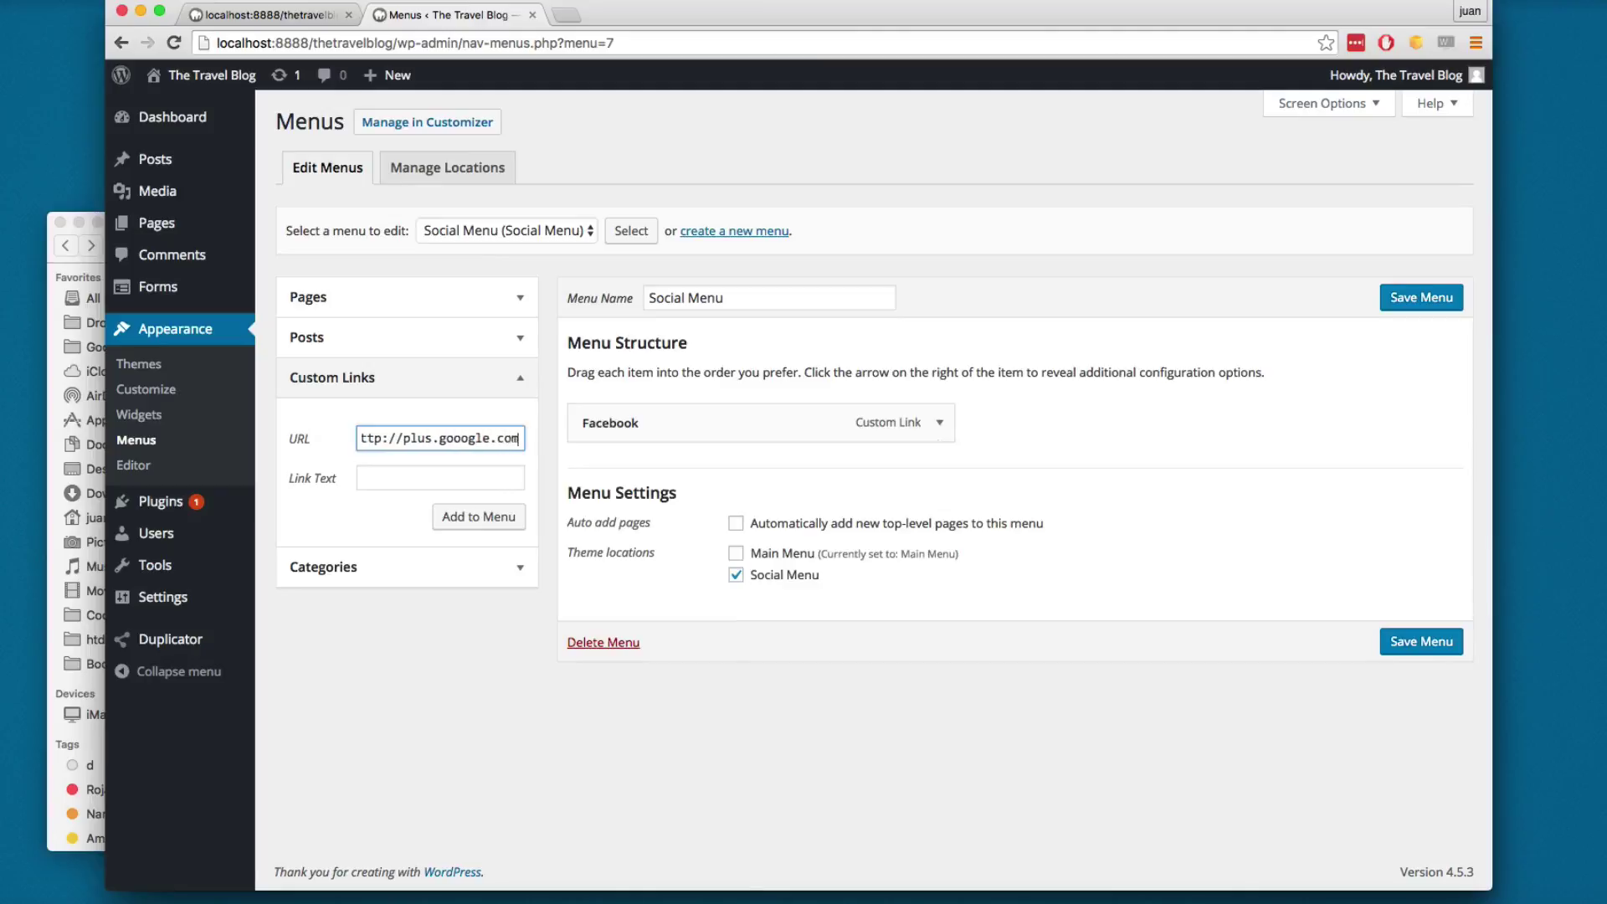
key("Tab")
type("Google +")
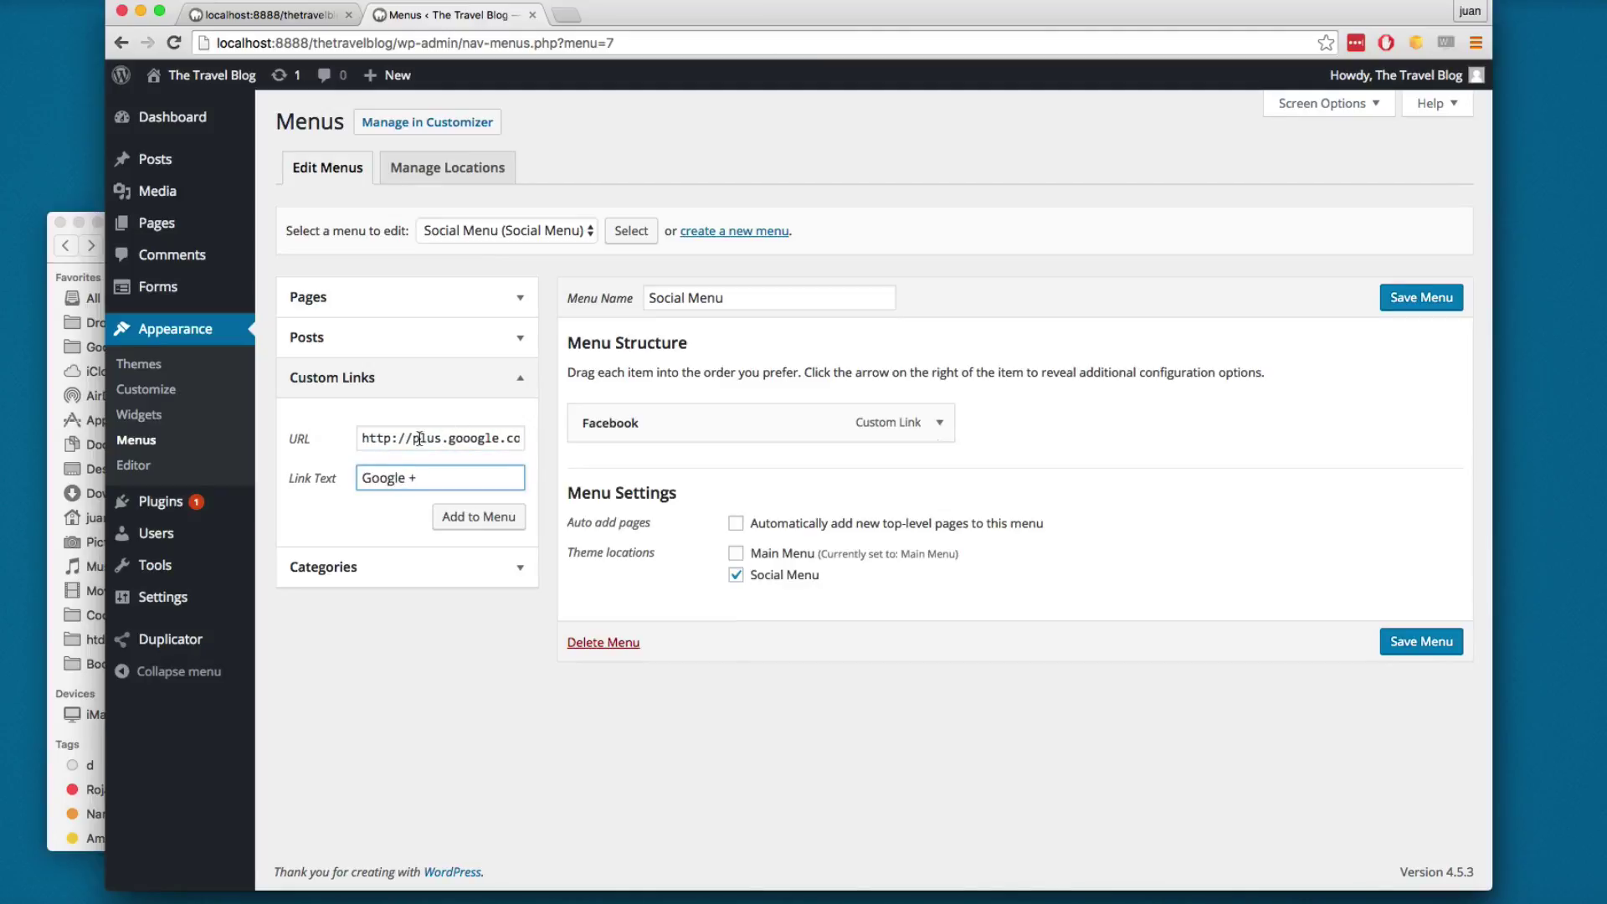
left_click_drag(420, 439, 569, 445)
left_click(494, 519)
left_click(416, 442)
type("tw")
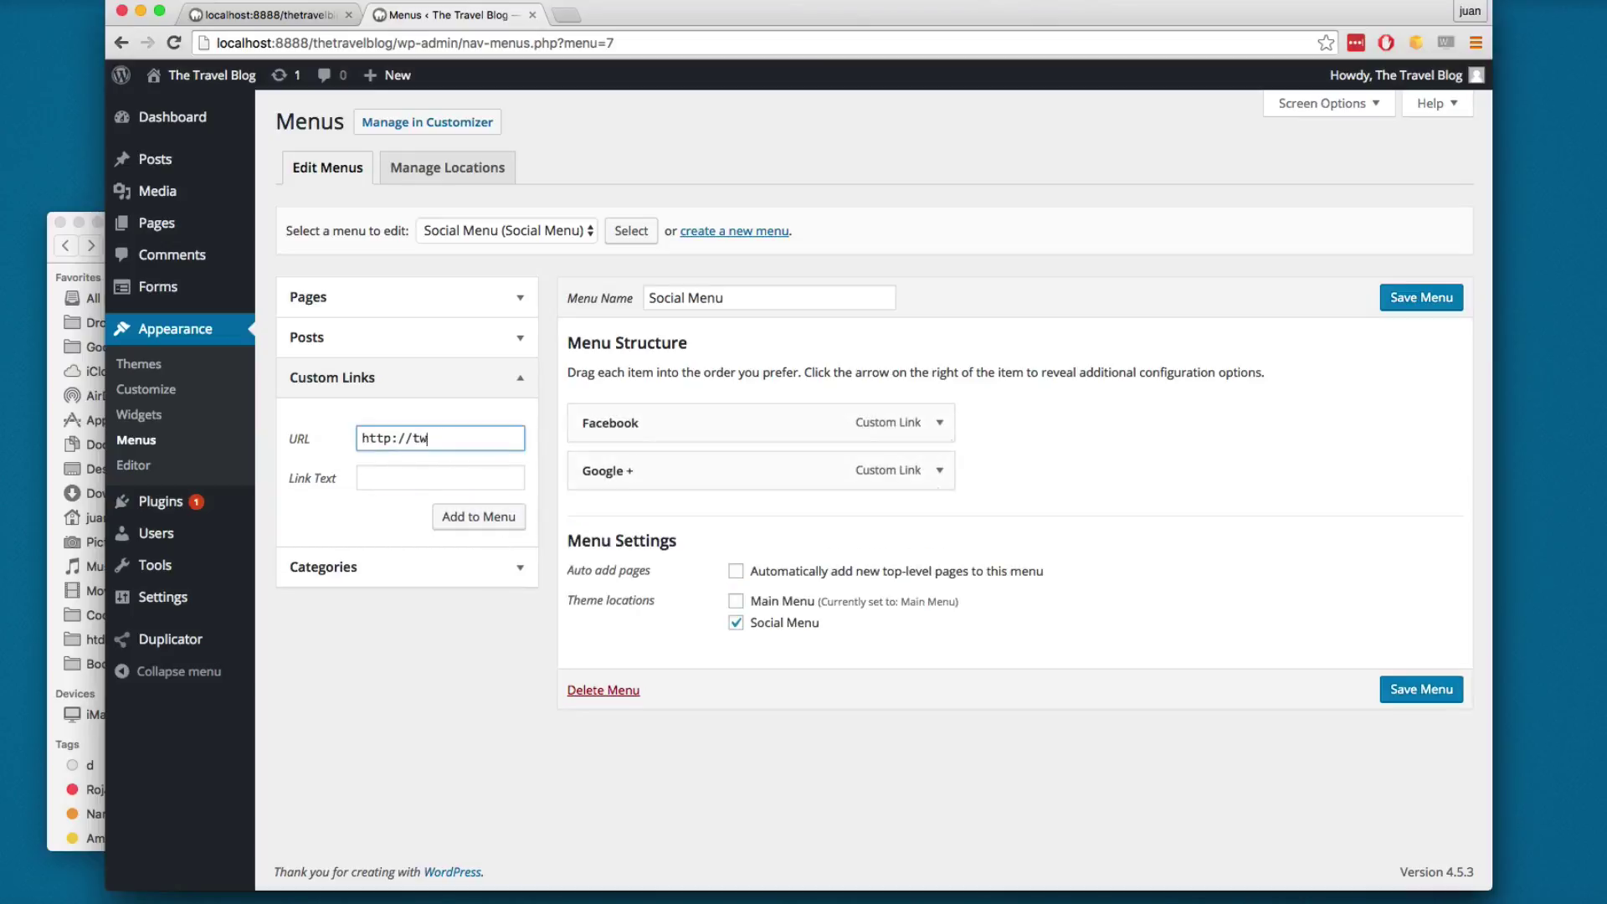
type("m")
key("Tab")
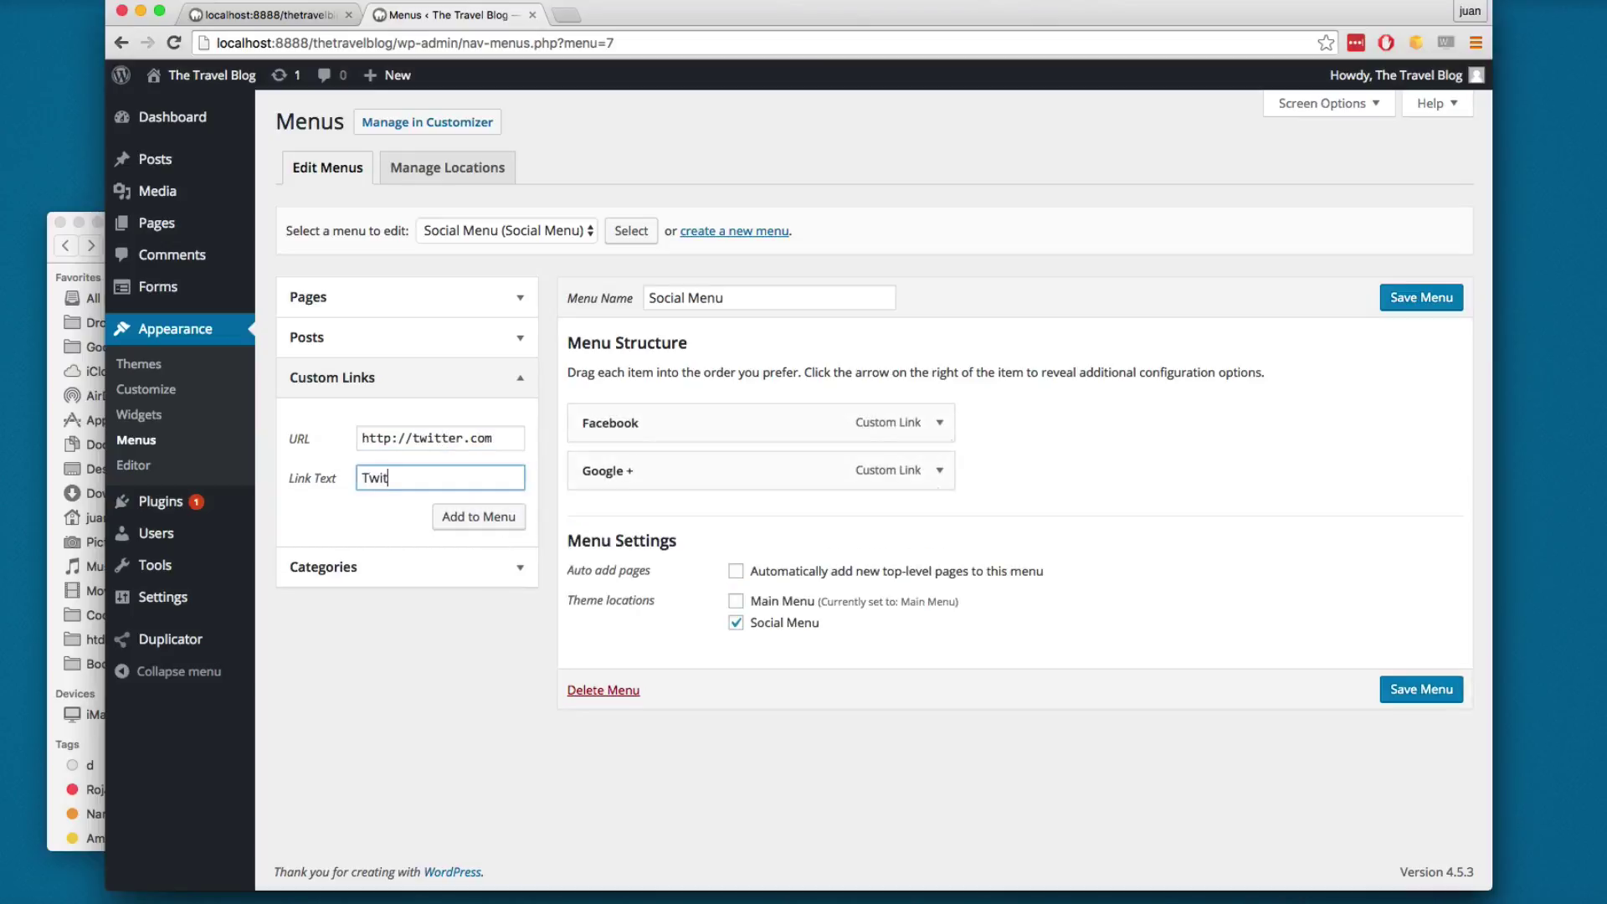
left_click(476, 516)
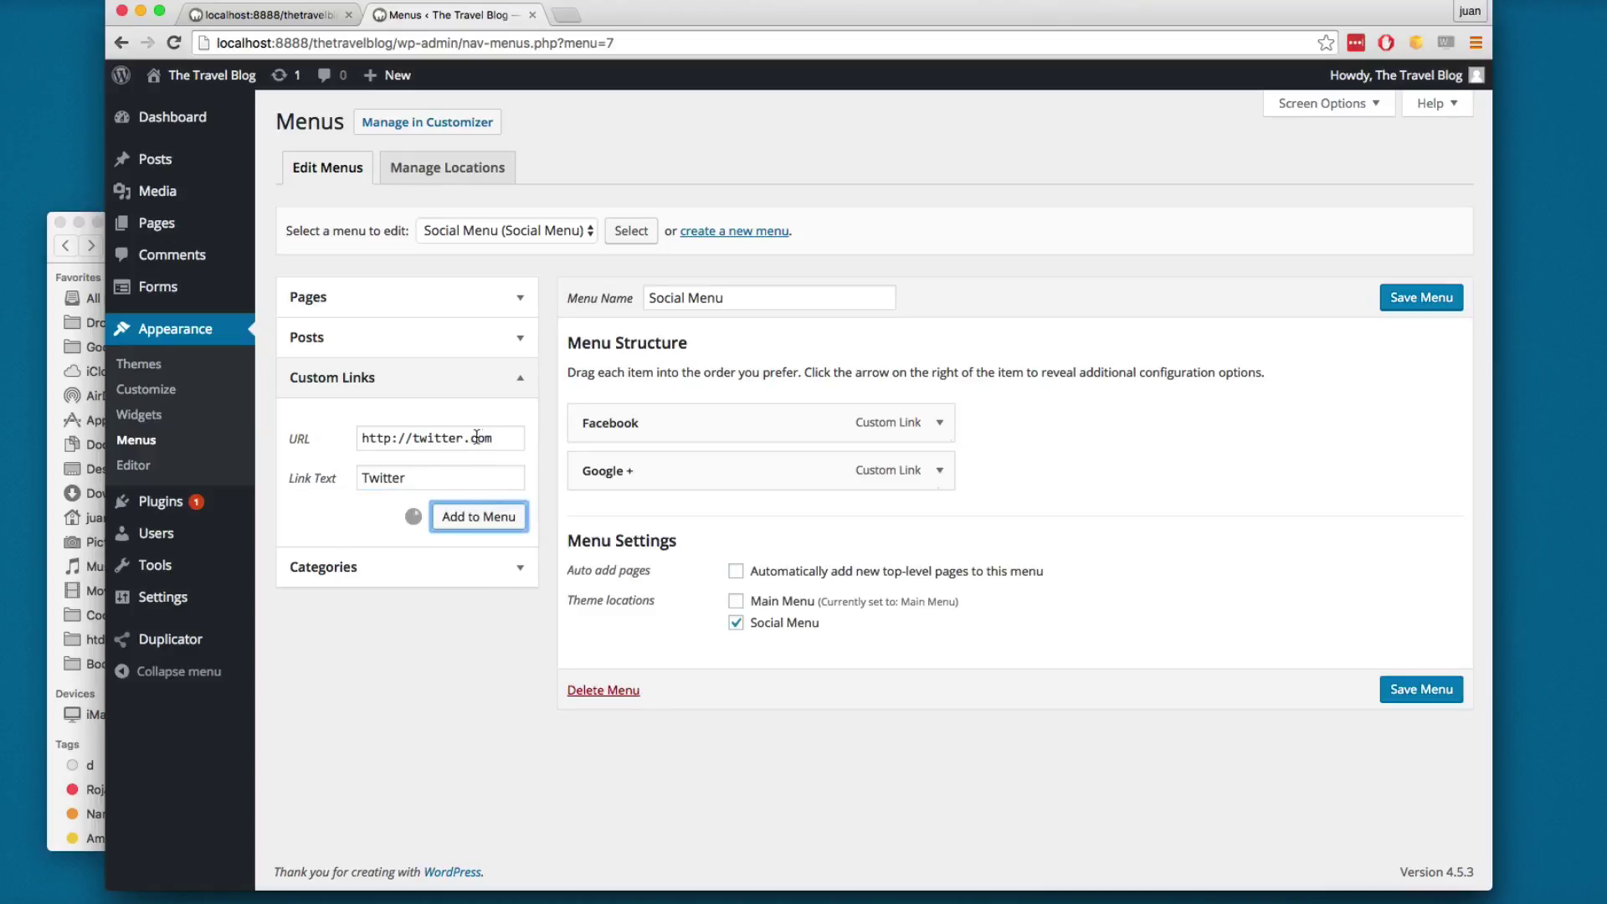
Step: Add a YouTube custom link and save the Social Menu with its four links
left_click(471, 436)
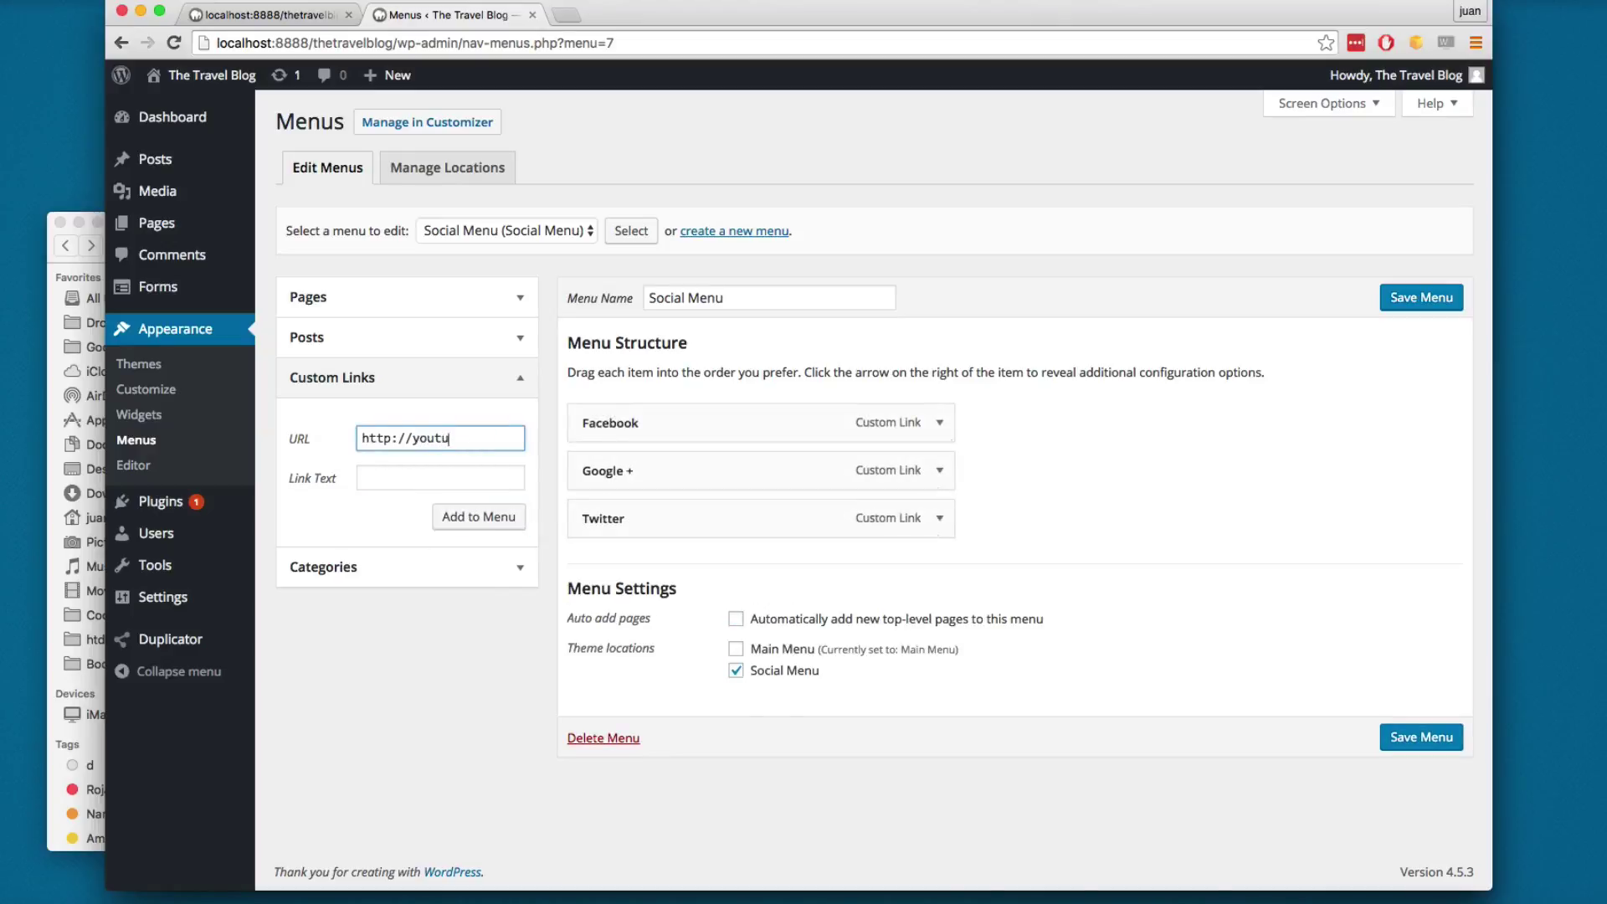
type("om")
key("Tab")
type("YouTube")
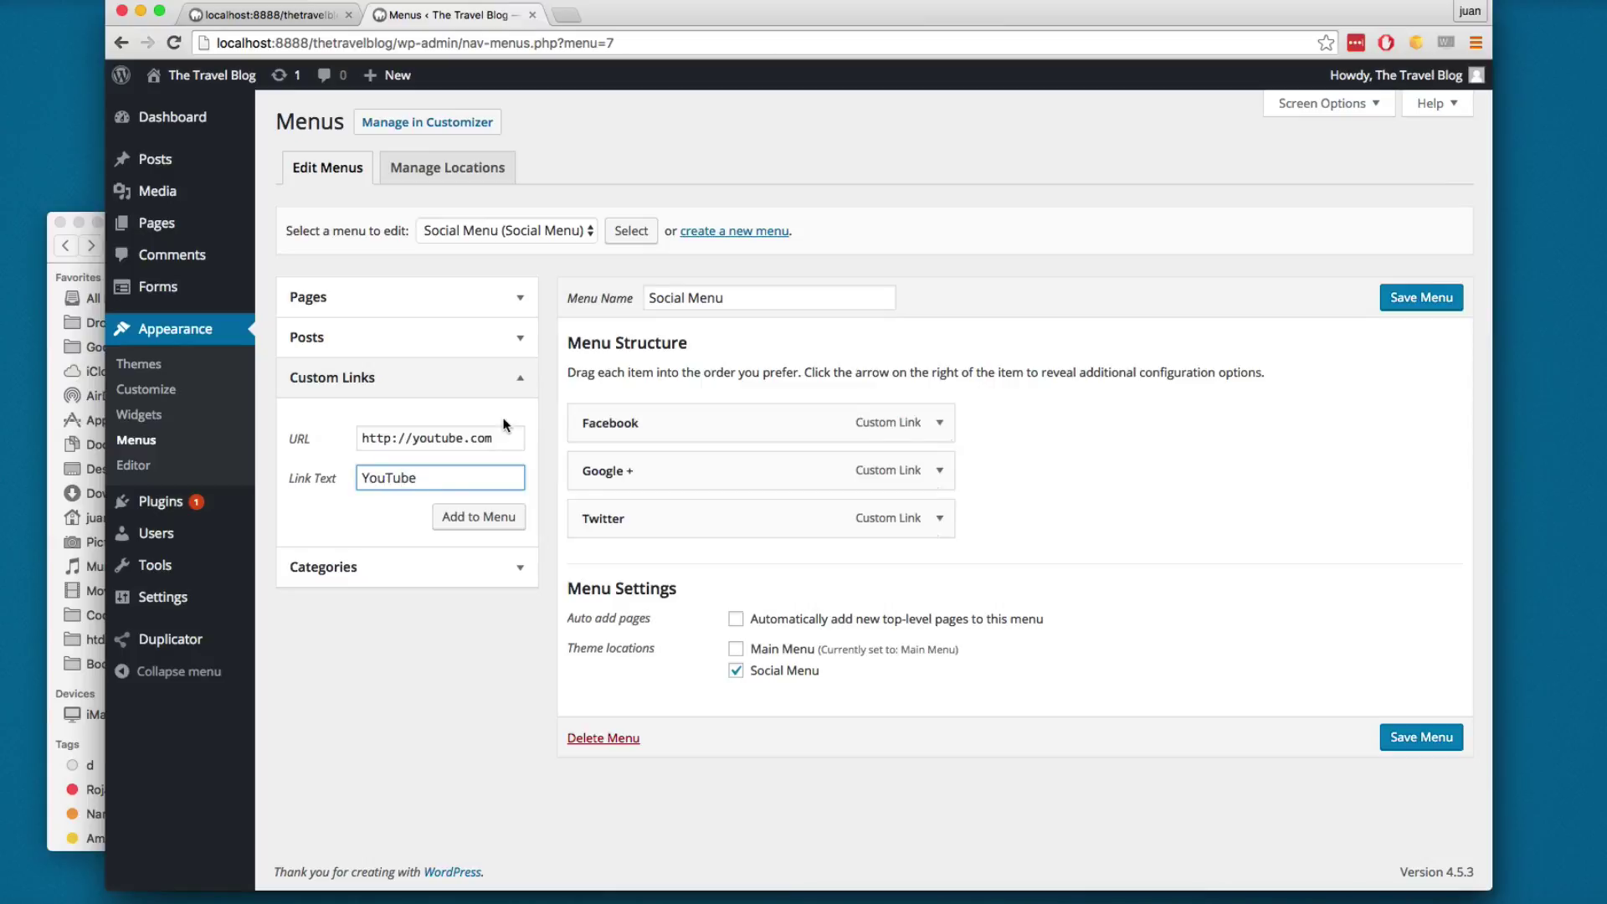
left_click(512, 516)
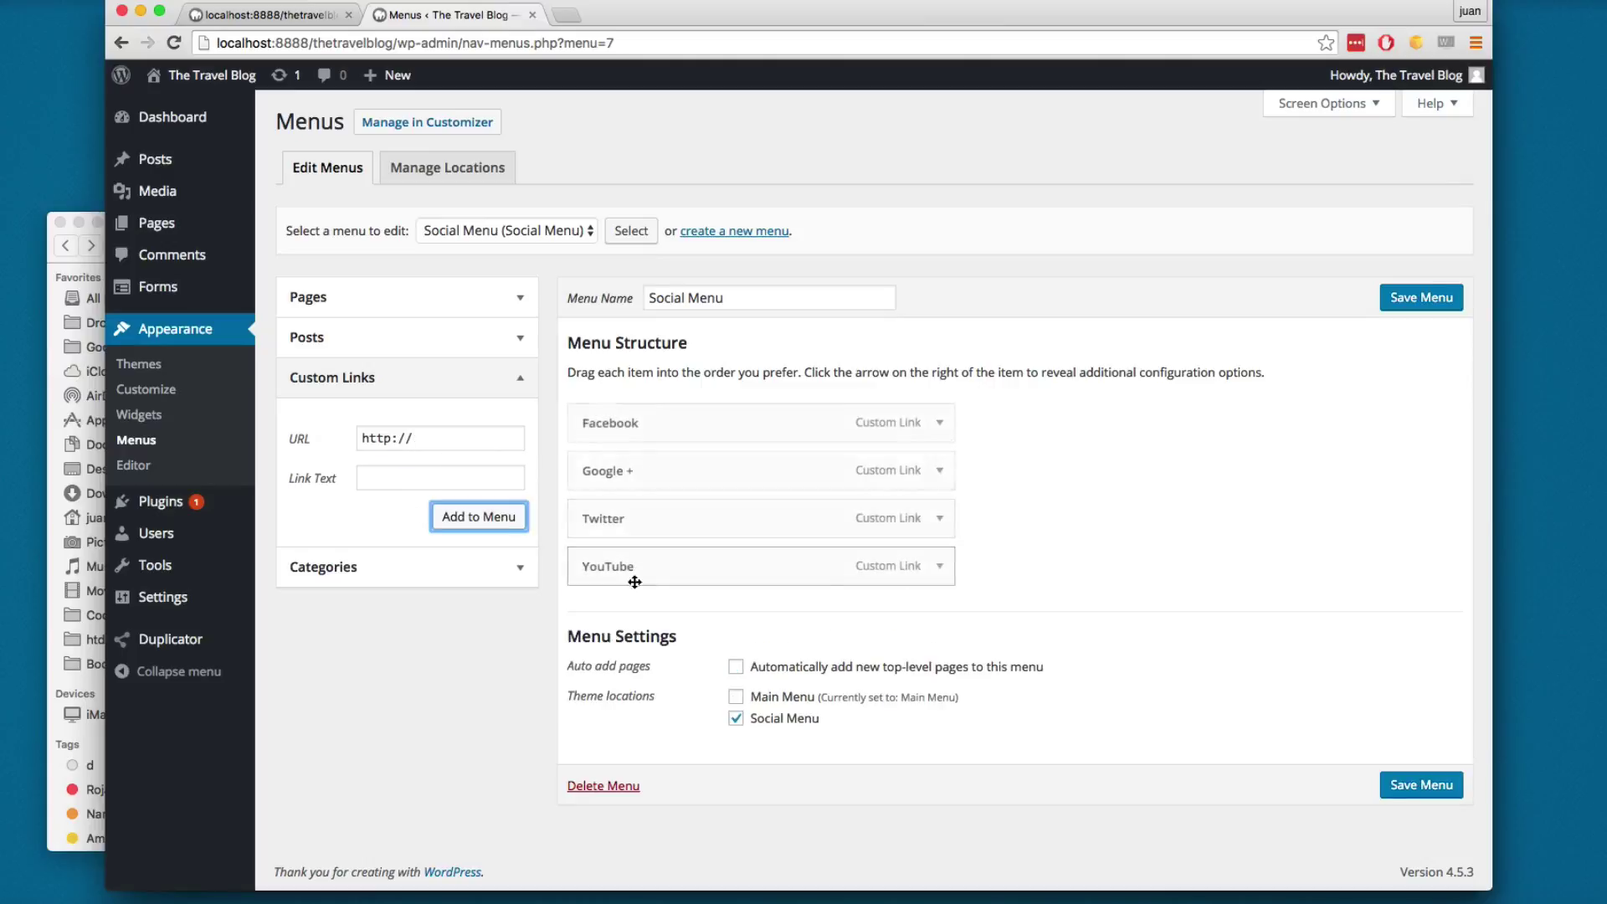
left_click(1414, 309)
Step: Open footer.php in Atom and select the 'menu here' placeholder text
key("ctrl+shift+Tab")
left_click(524, 897)
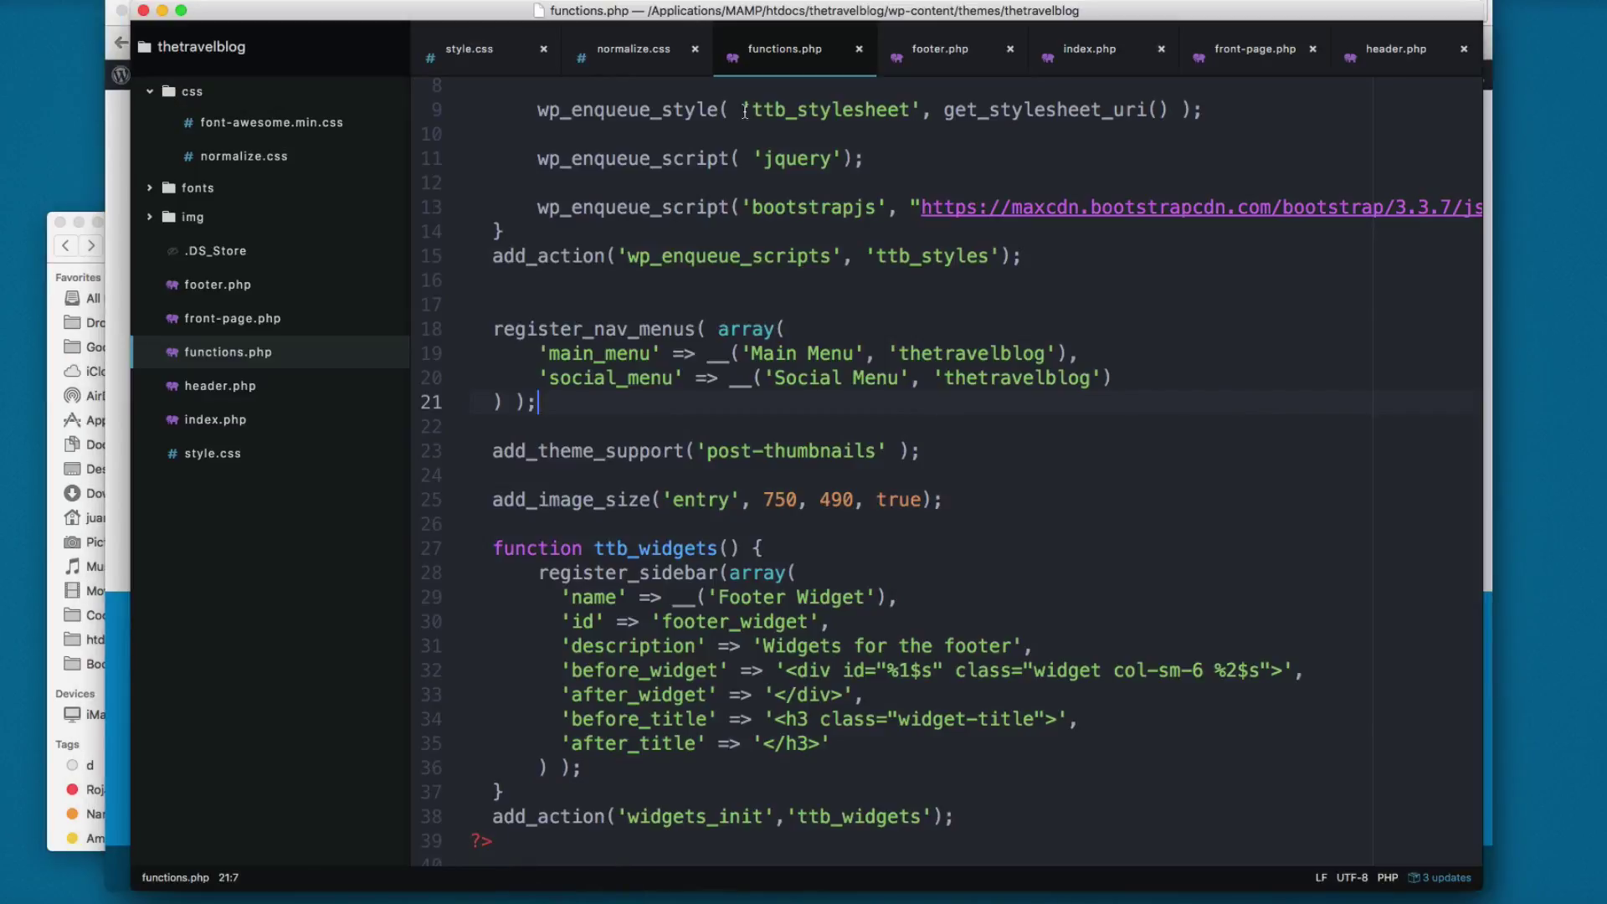
key("ctrl+Tab")
left_click(845, 431)
left_click_drag(826, 309, 713, 309)
Step: Replace the placeholder with a PHP block calling wp_nav_menu(array('theme_location' => ...))
type("<?ph")
key("Tab")
key("Return")
key("Return")
key("Up")
type("p_nav_menu(array(")
key("Return")
type("heme_")
key("Tab")
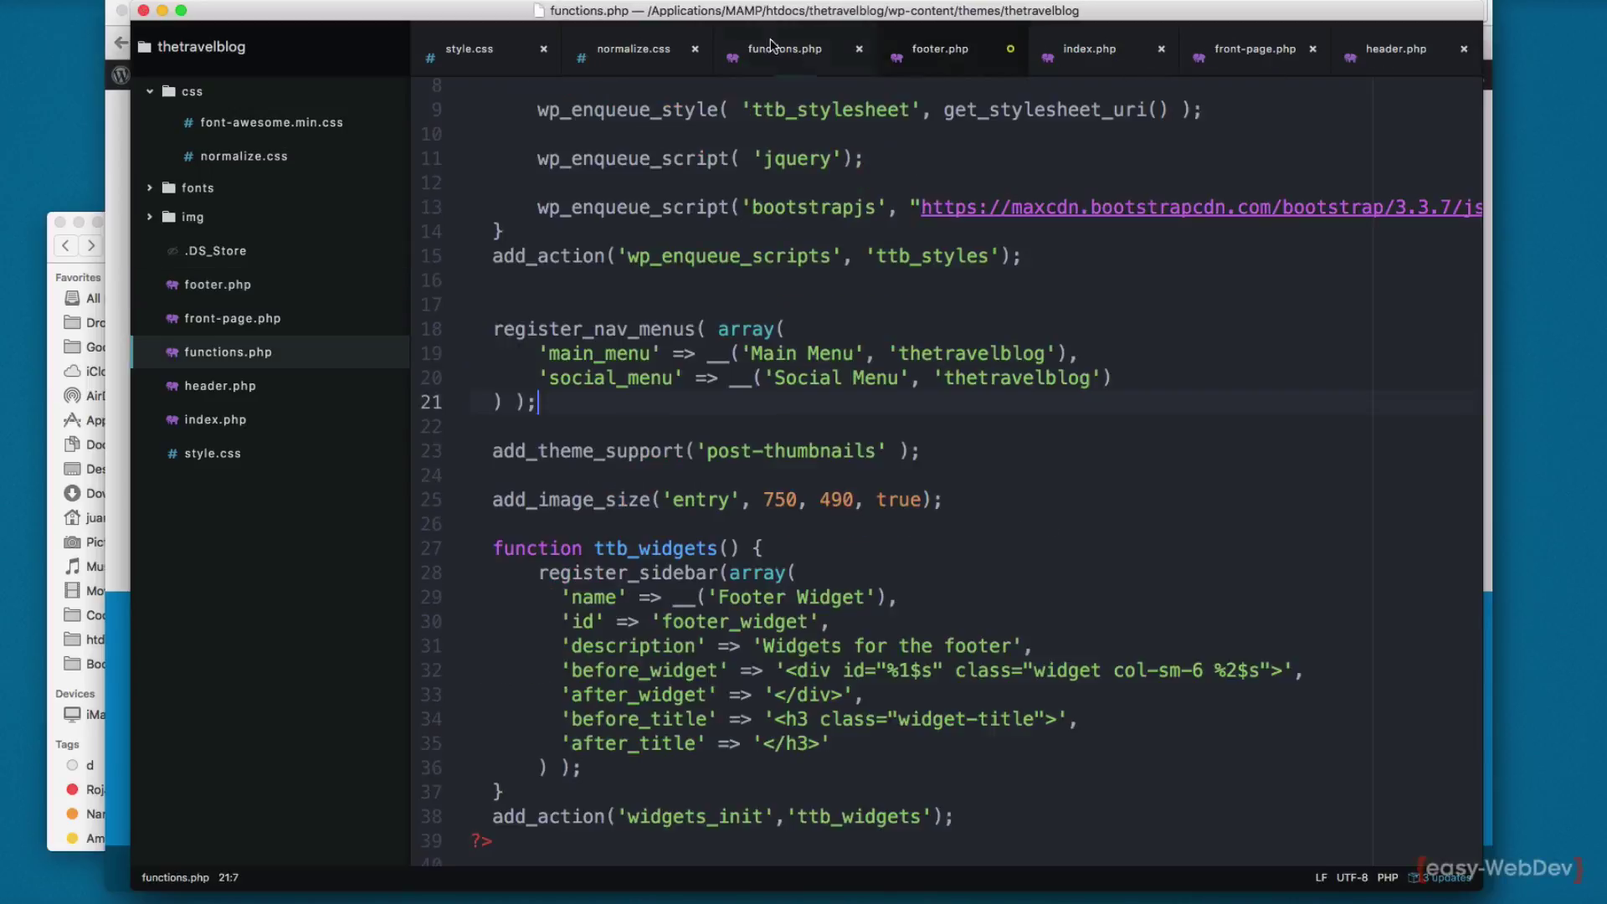
Step: Fill in 'social_menu' copied from functions.php, save footer.php and reload the front page
left_click(778, 50)
double_click(590, 378)
key("ctrl+c")
left_click(970, 51)
type("'")
key("ctrl+v")
key("ctrl+s")
left_click(168, 894)
key("ctrl+r")
Step: Move YouTube to the top and save, check the front page, then drag Facebook to the top
left_click(437, 22)
mouse_move(735, 624)
left_mouse_down()
mouse_move(891, 492)
mouse_move(768, 423)
left_mouse_up()
left_click(1413, 353)
key("super+1")
key("super+r")
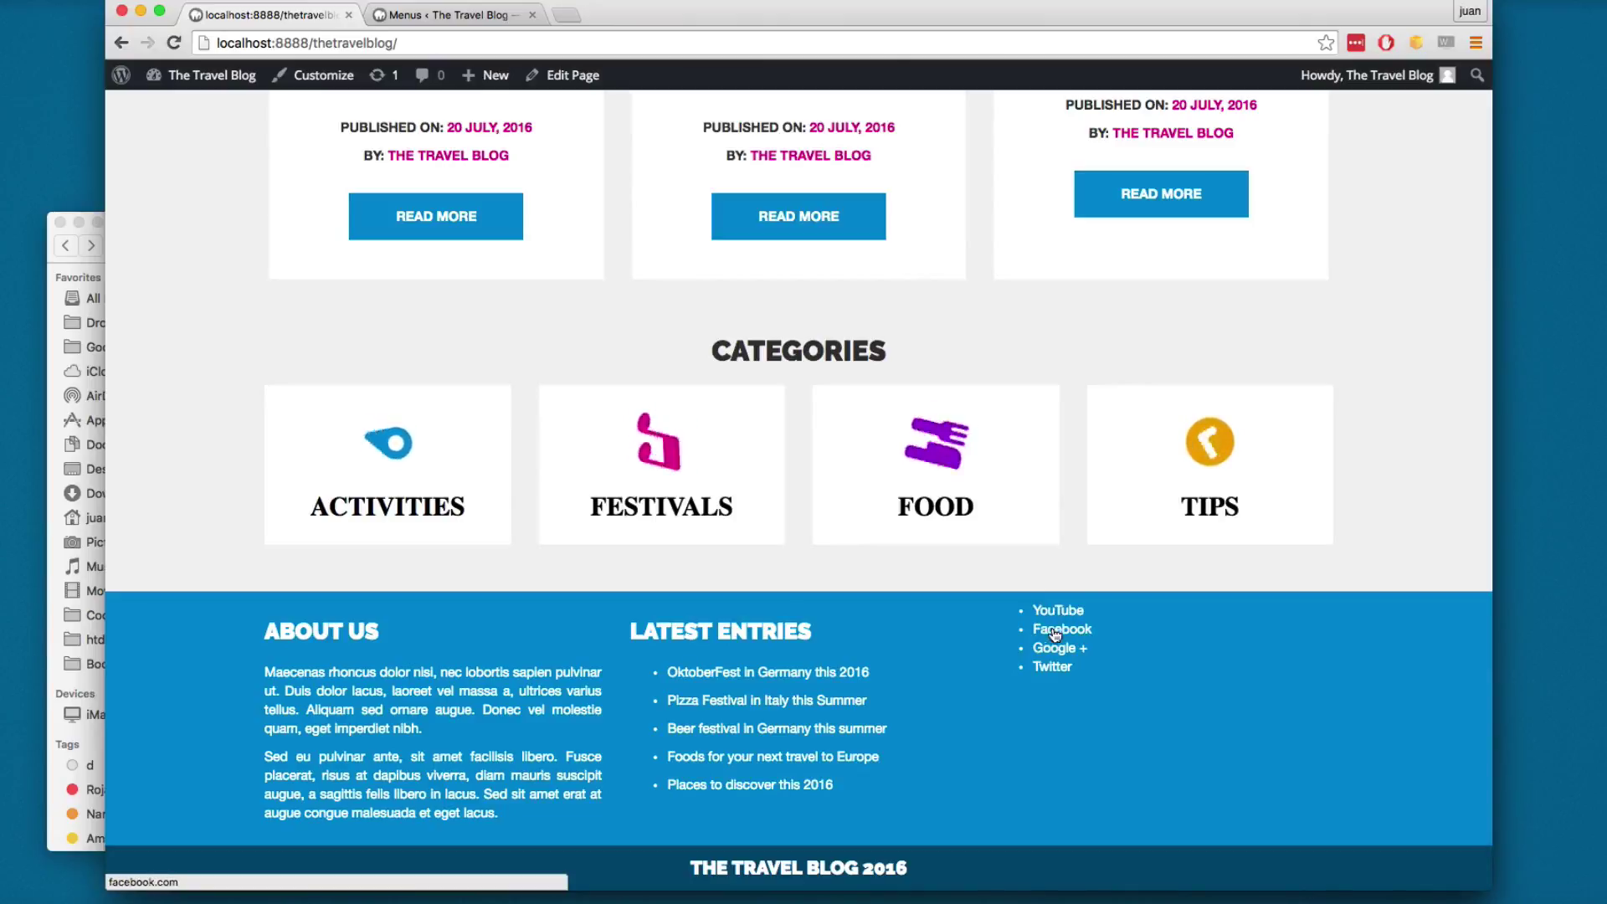
left_click(866, 892)
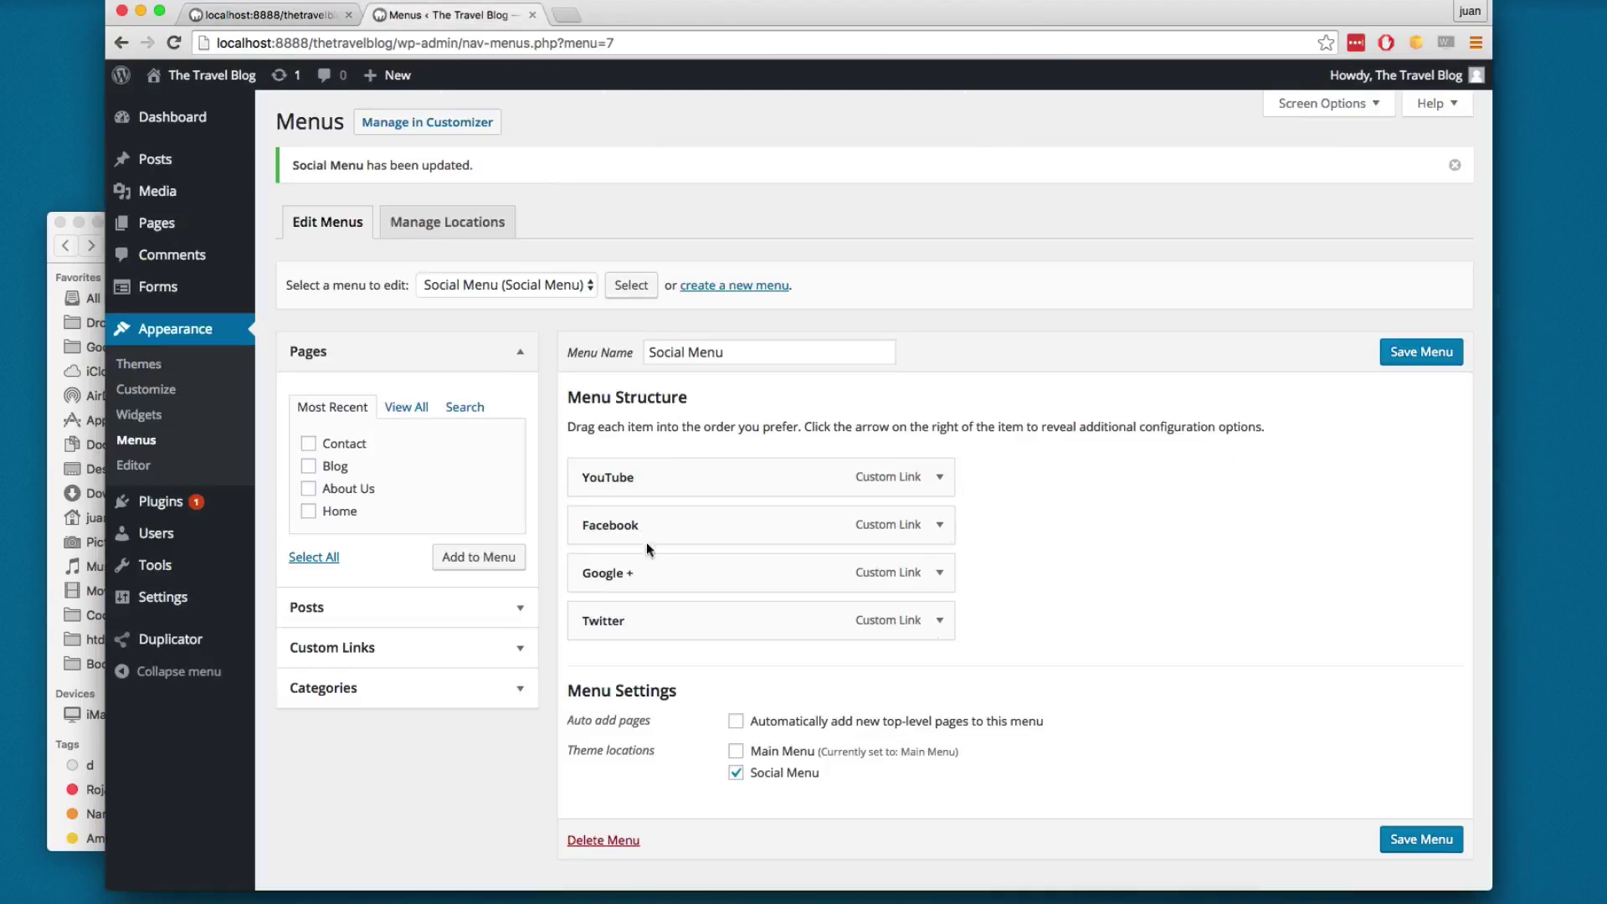
mouse_move(649, 527)
left_mouse_down()
mouse_move(647, 490)
mouse_move(746, 467)
left_mouse_up()
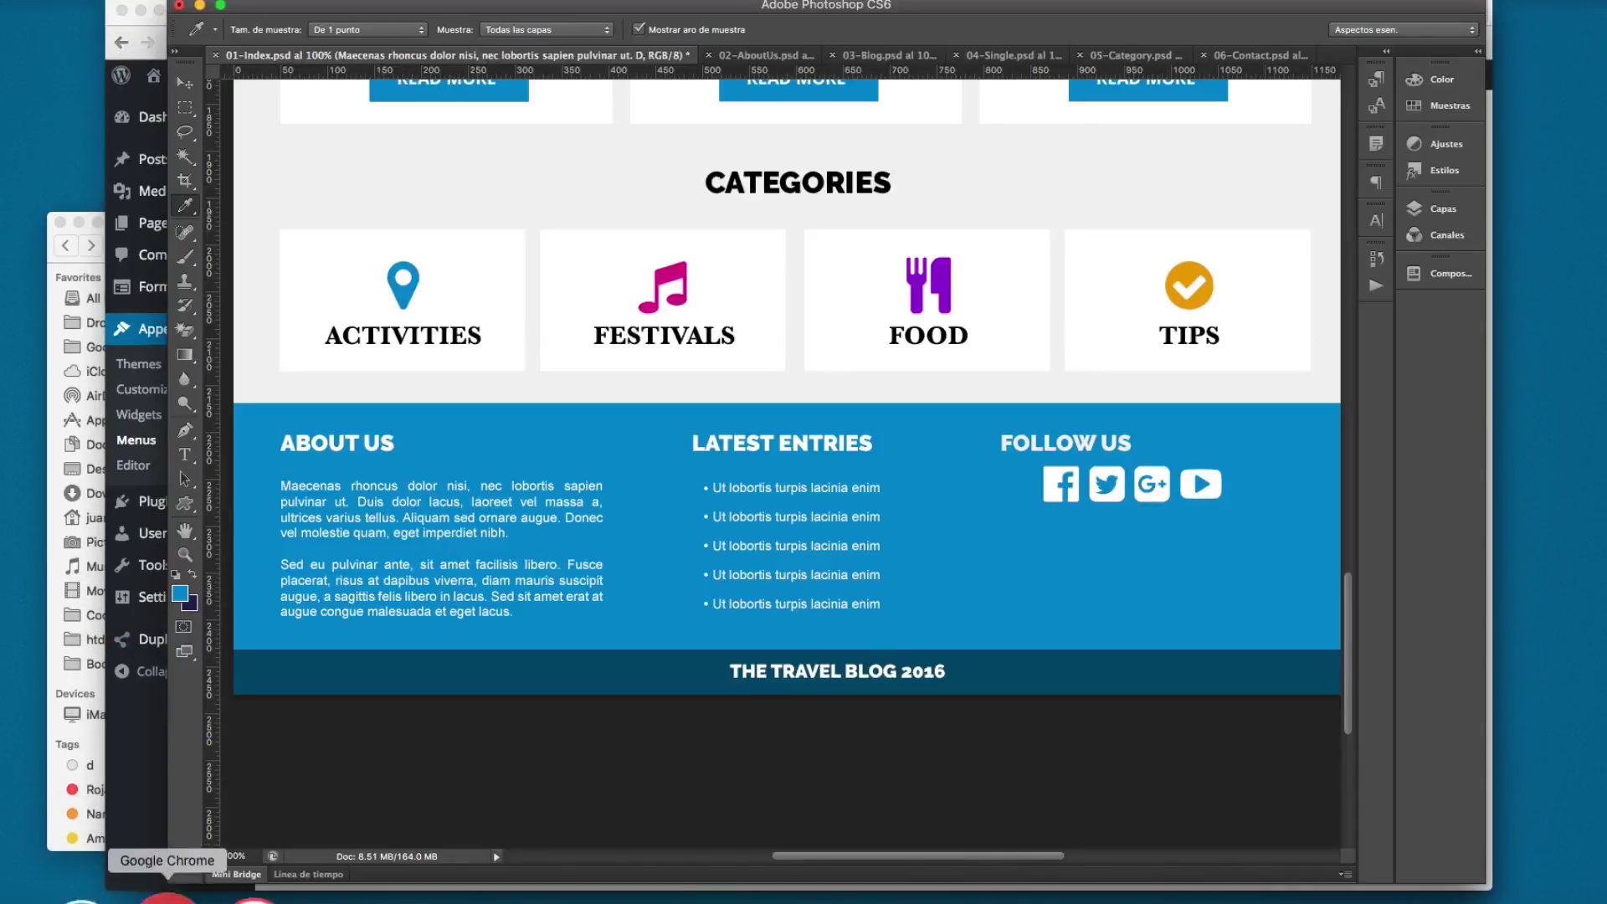
Step: Drag Twitter up to second place, save the Social Menu and view the footer
left_click(151, 867)
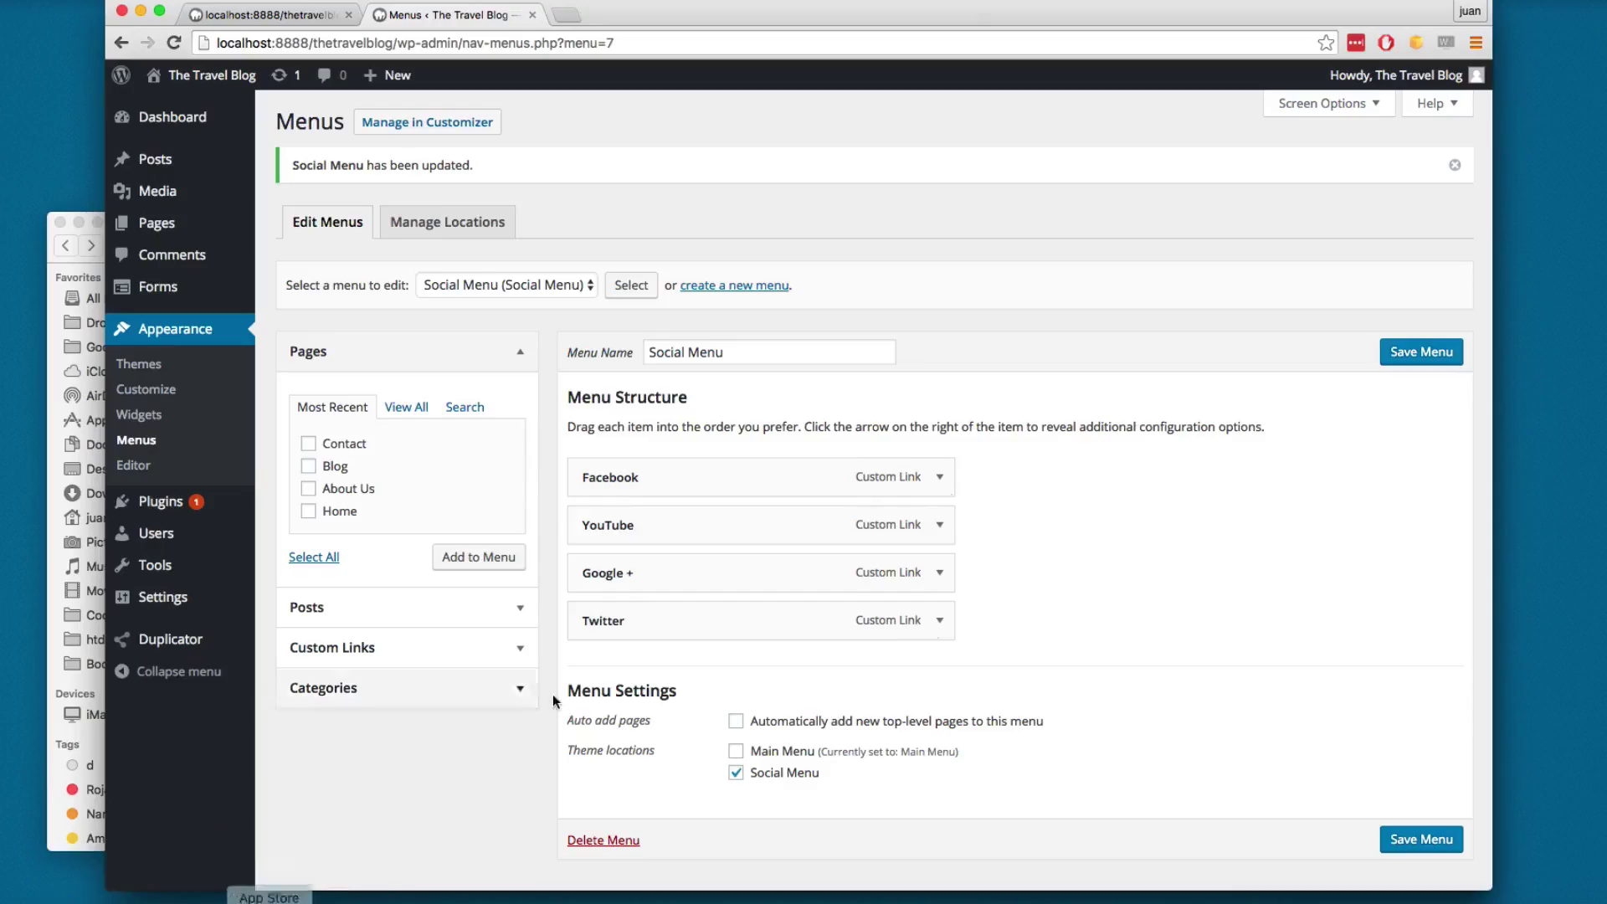
mouse_move(620, 624)
left_mouse_down()
mouse_move(609, 540)
mouse_move(611, 574)
left_mouse_up()
left_click(1406, 360)
left_click(272, 12)
Step: Insert an <h3>Follow Us</h3> heading on a new line above the menu block in footer.php
left_click(507, 866)
left_click(953, 287)
key("Return")
type("3")
key("Tab")
type("class")
key("BackSpace")
key("BackSpace")
key("BackSpace")
key("BackSpace")
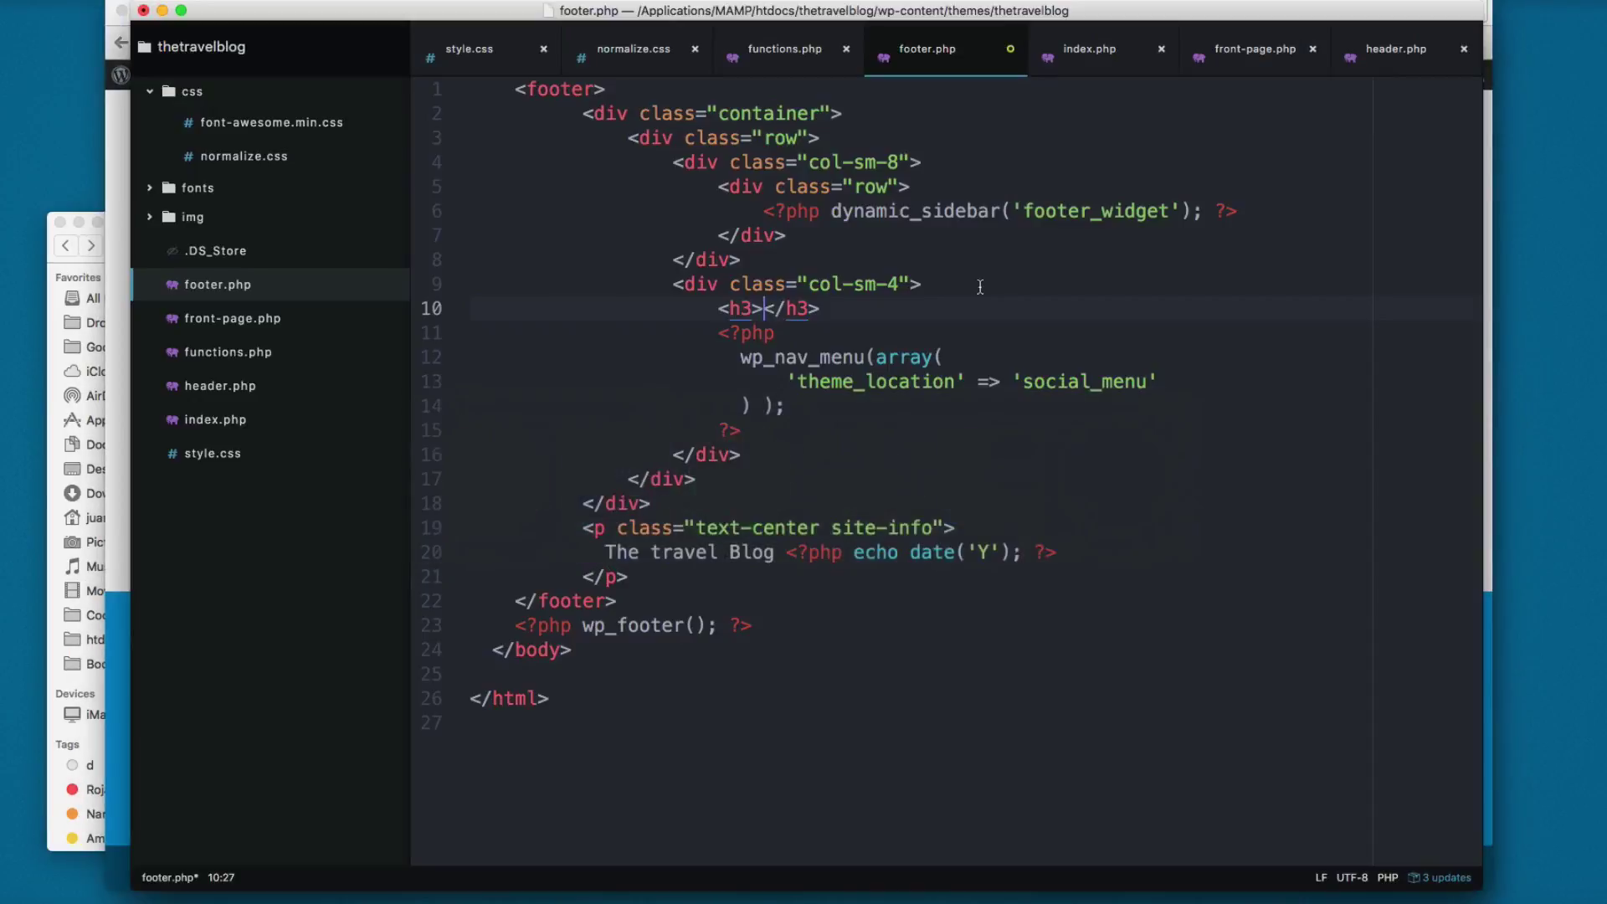
type("Follow Us</h3>")
key("super+s")
Step: Reload the front page to see the FOLLOW US heading, then highlight the social_menu code line
left_click(51, 861)
key("super+r")
left_click_drag(1026, 630, 1107, 624)
left_click_drag(774, 379, 1321, 380)
left_click(1314, 379)
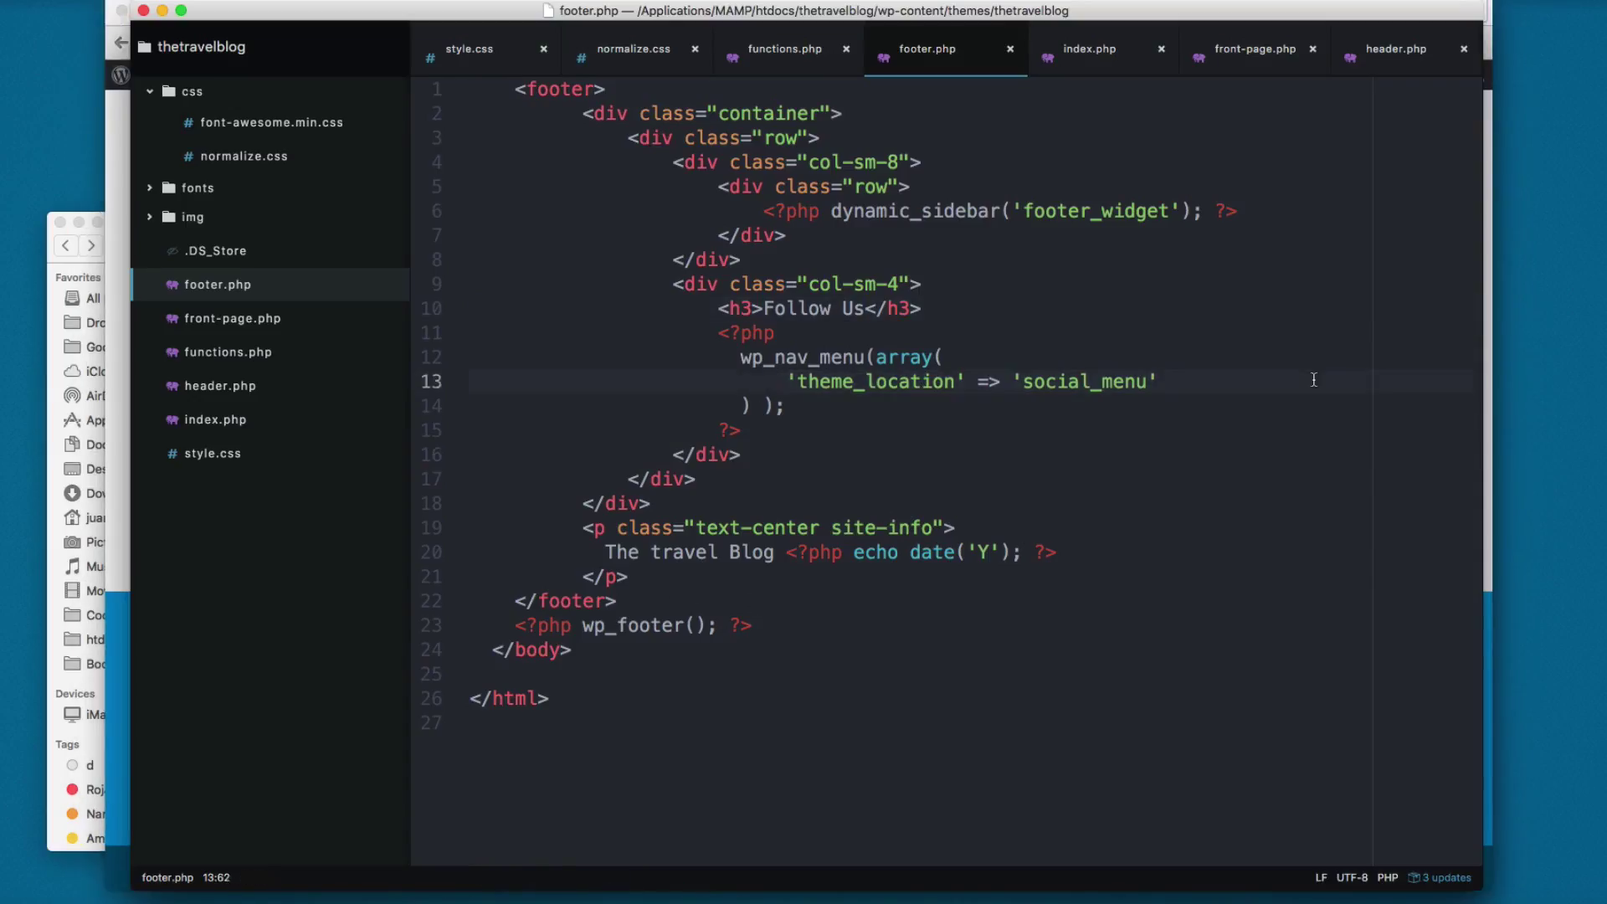